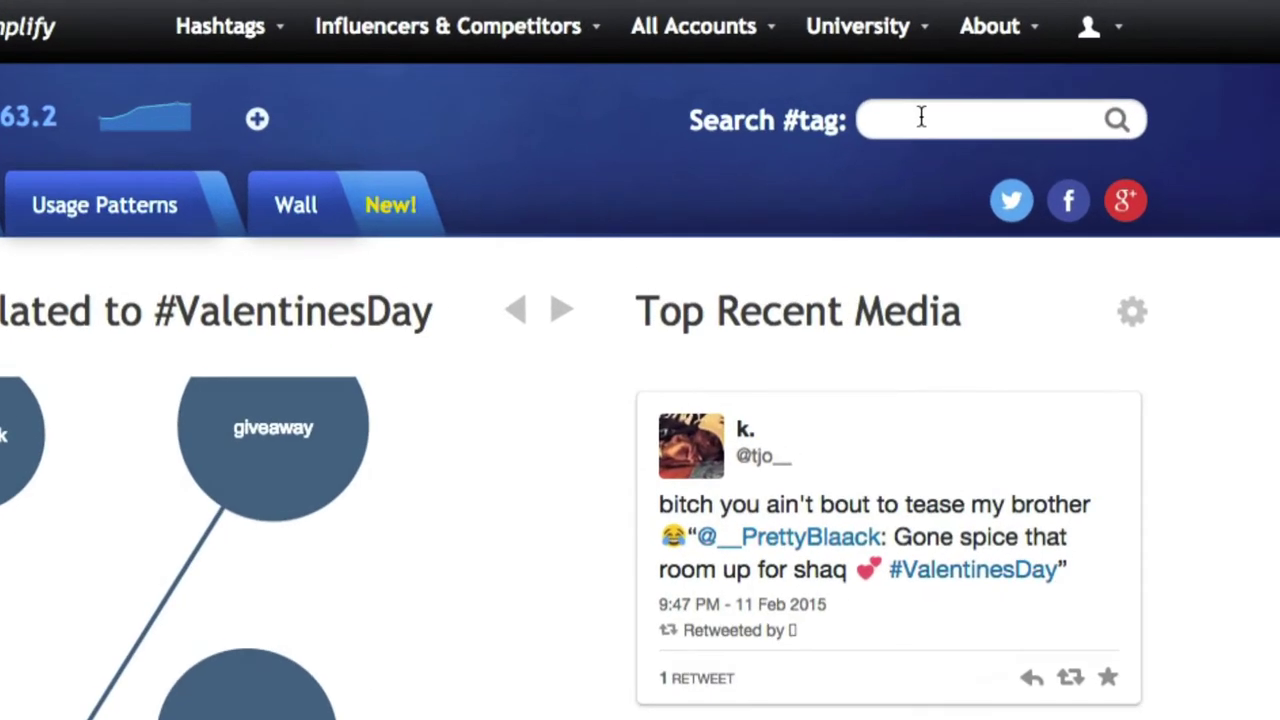
- Search Hashtagify for the hashtag scarymovie
click(1042, 68)
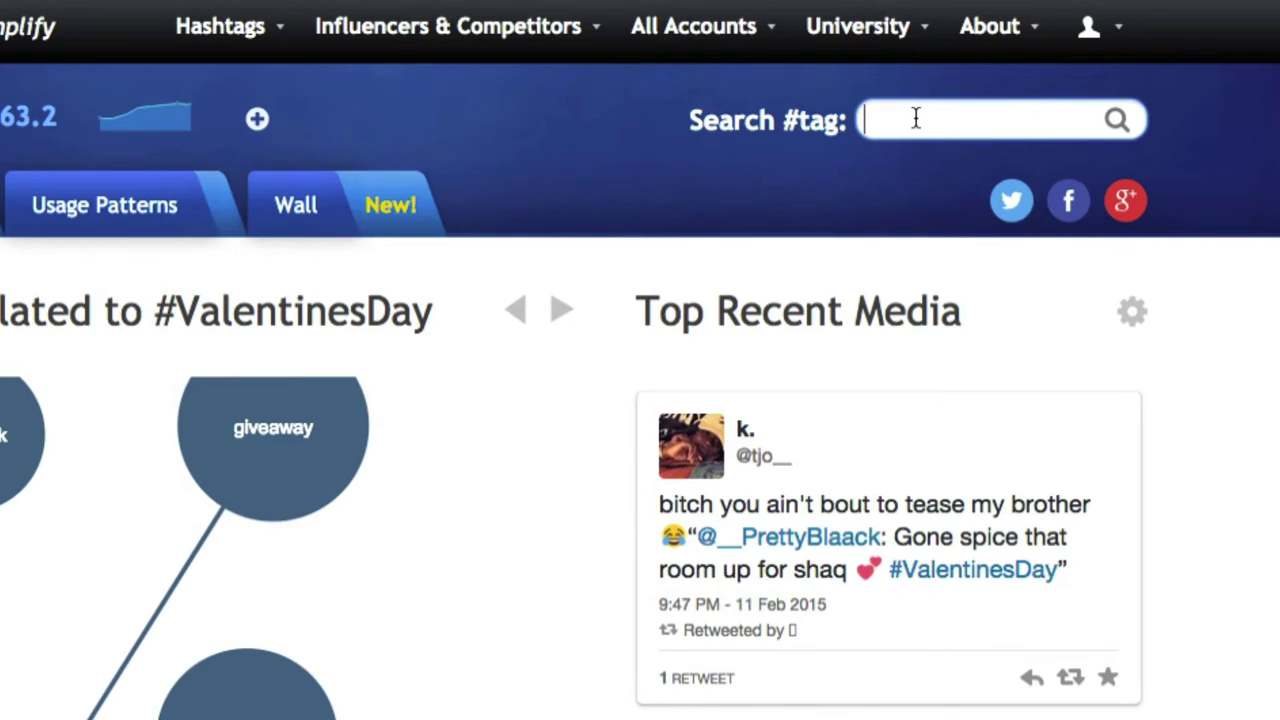
text(scarymovie)
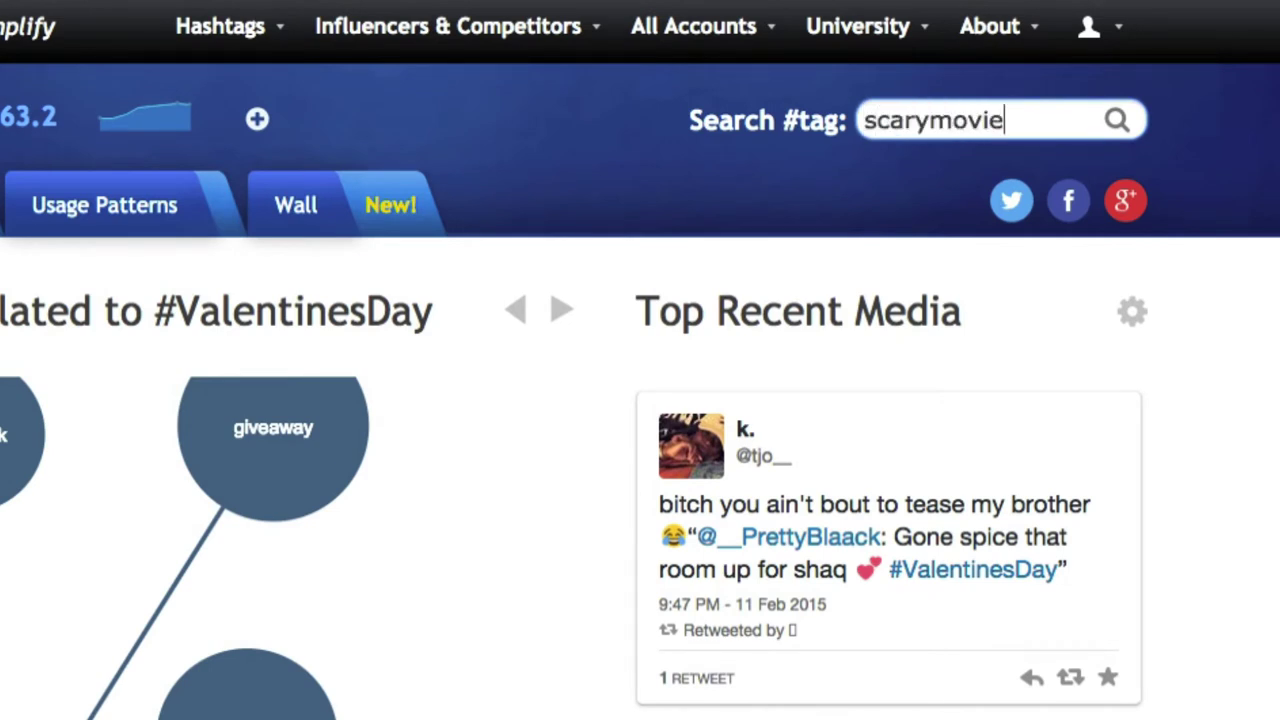
key(Return)
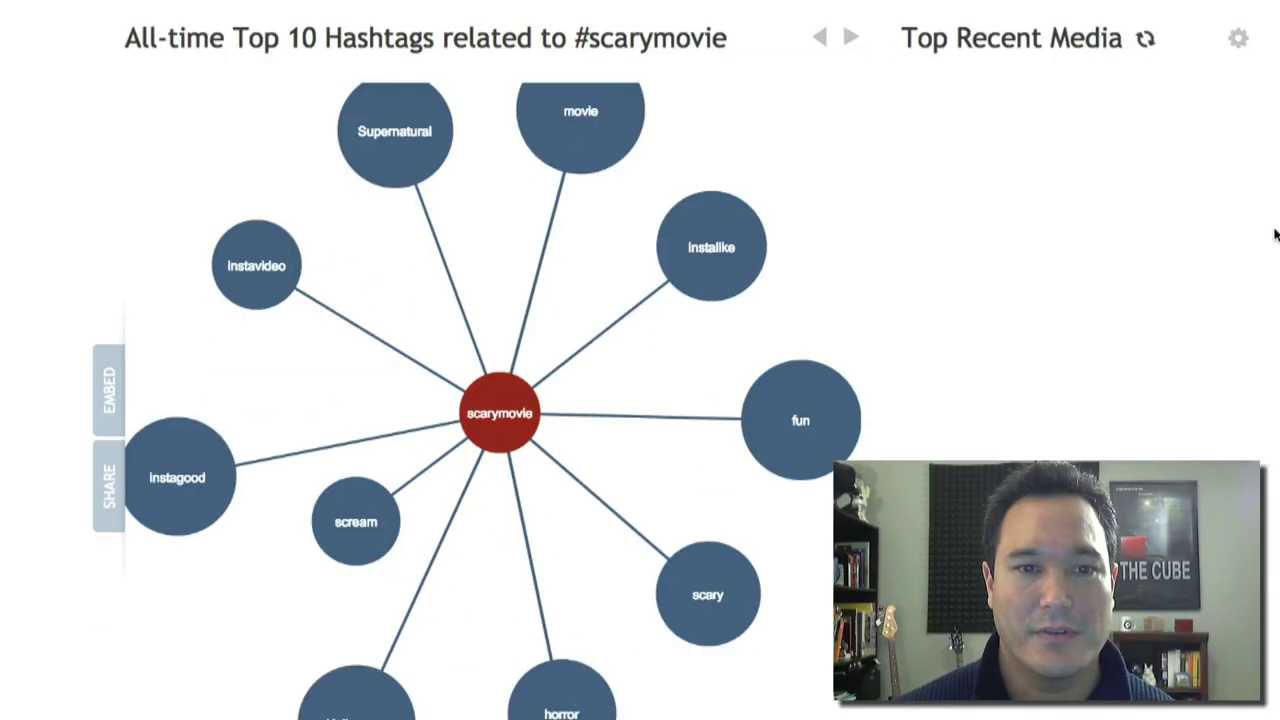
scroll(1275, 235, down, 1)
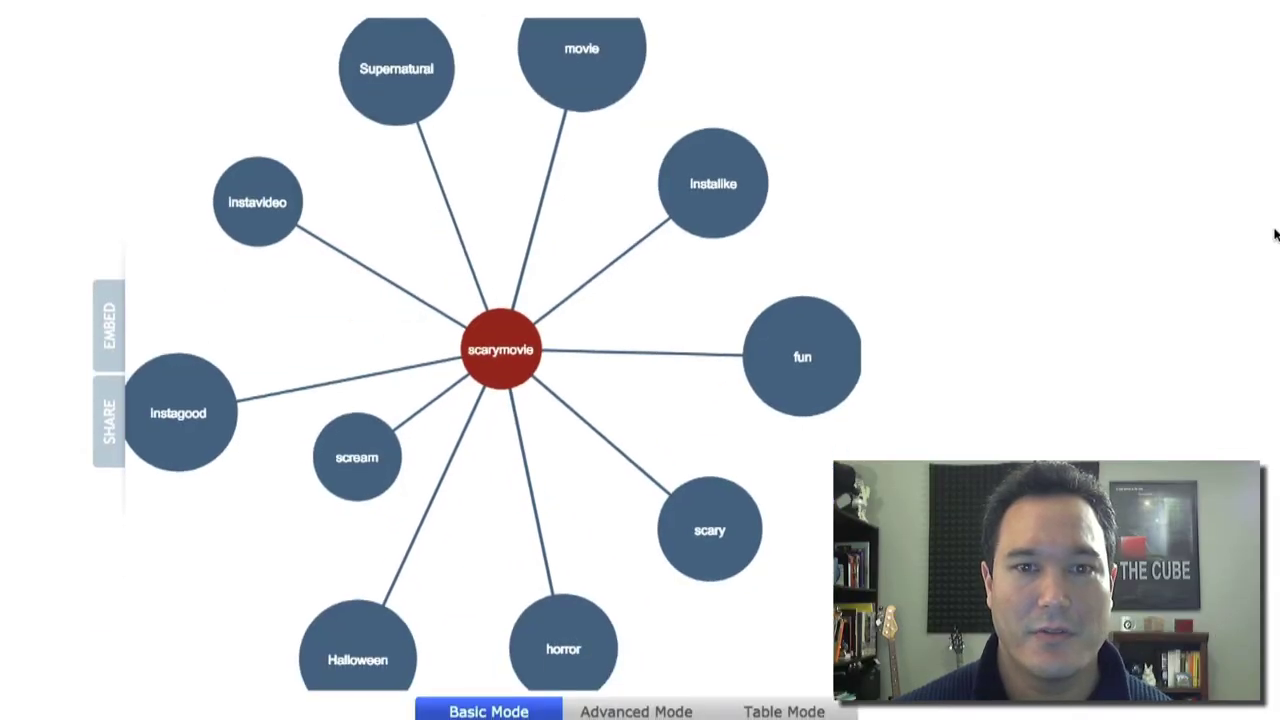
scroll(669, 323, down, 1)
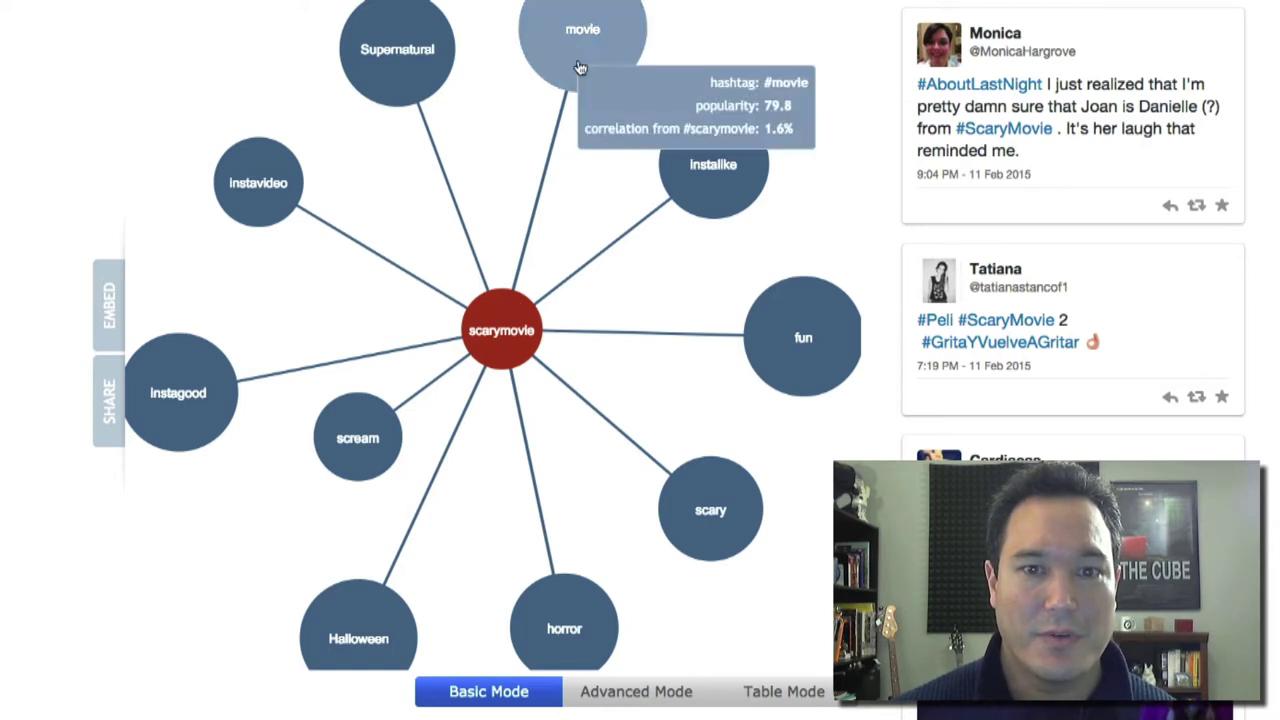
- Browse #scarymovie's top 10 related hashtags (movie, fun, scary, horror, Halloween) and recent media
mouse_move(425, 85)
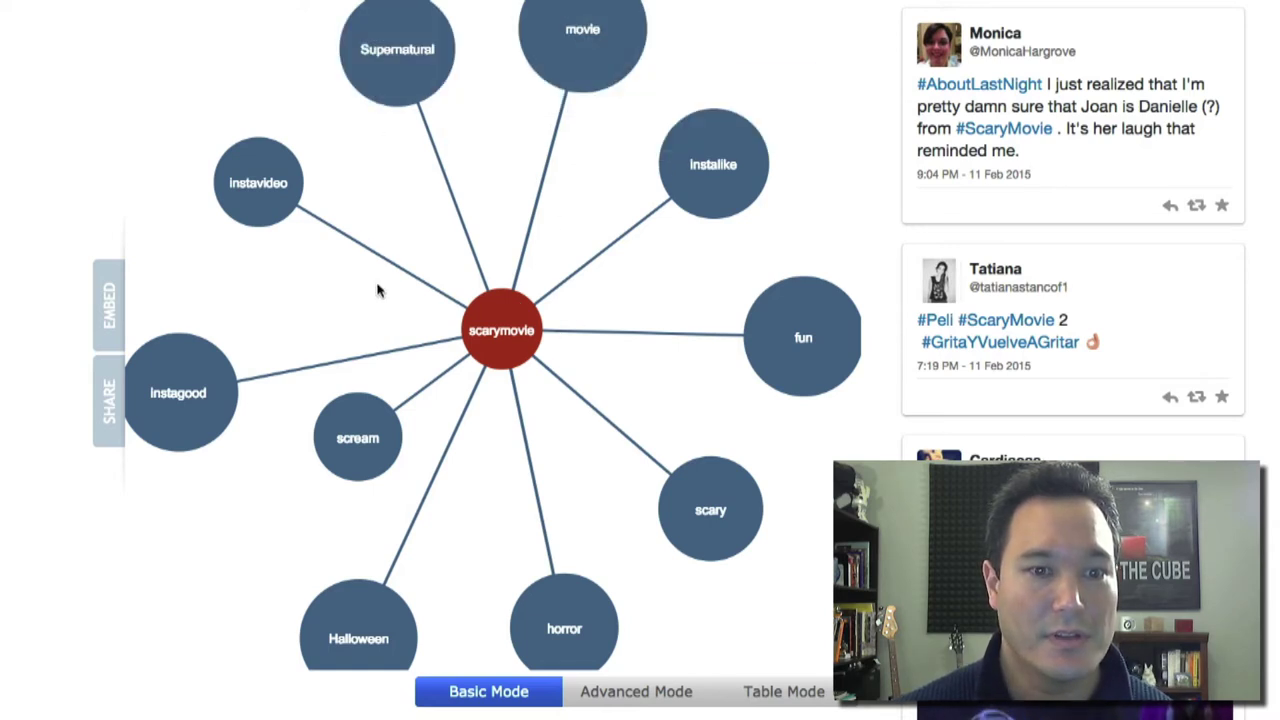
mouse_move(368, 440)
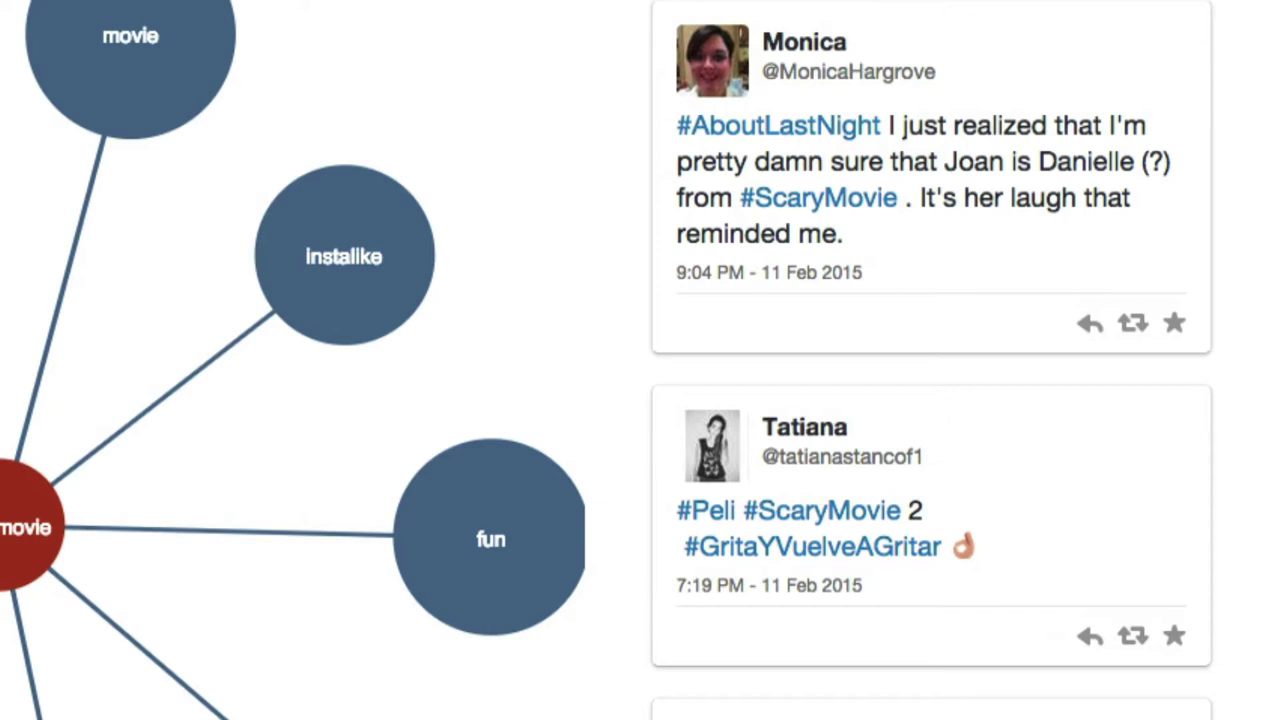
scroll(640, 360, down, 3)
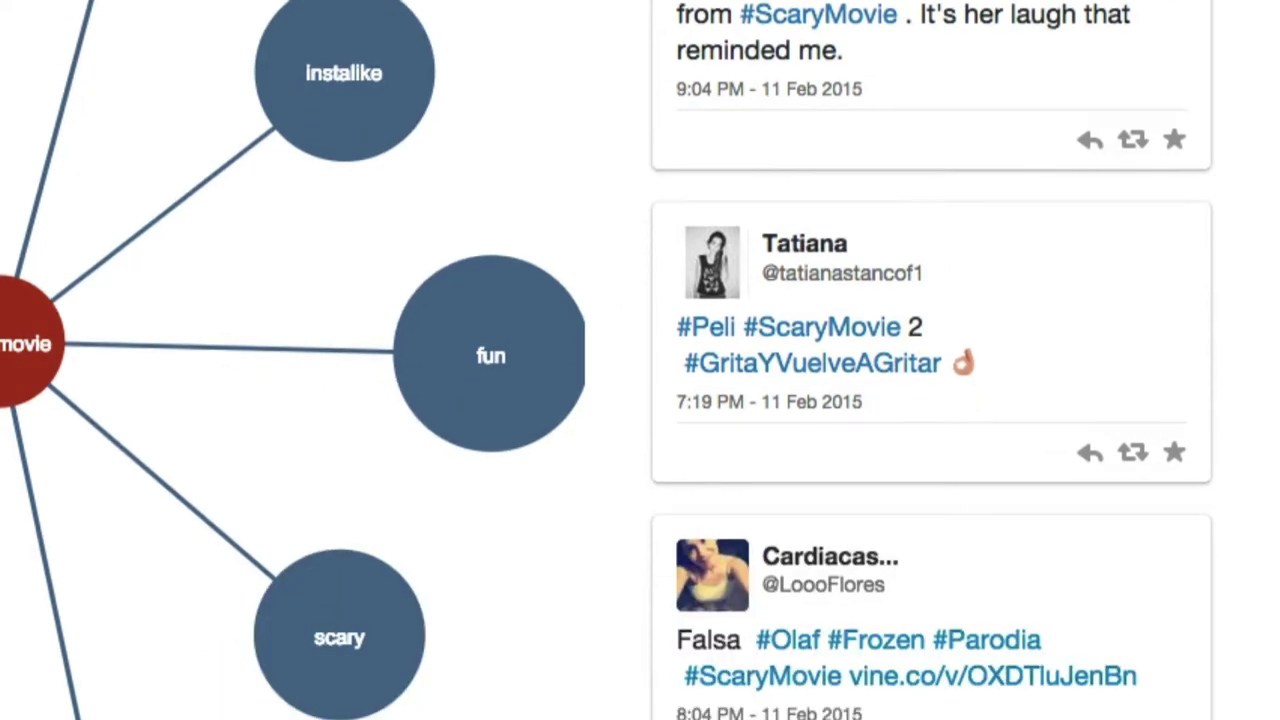
scroll(640, 360, down, 1)
scroll(640, 360, down, 1)
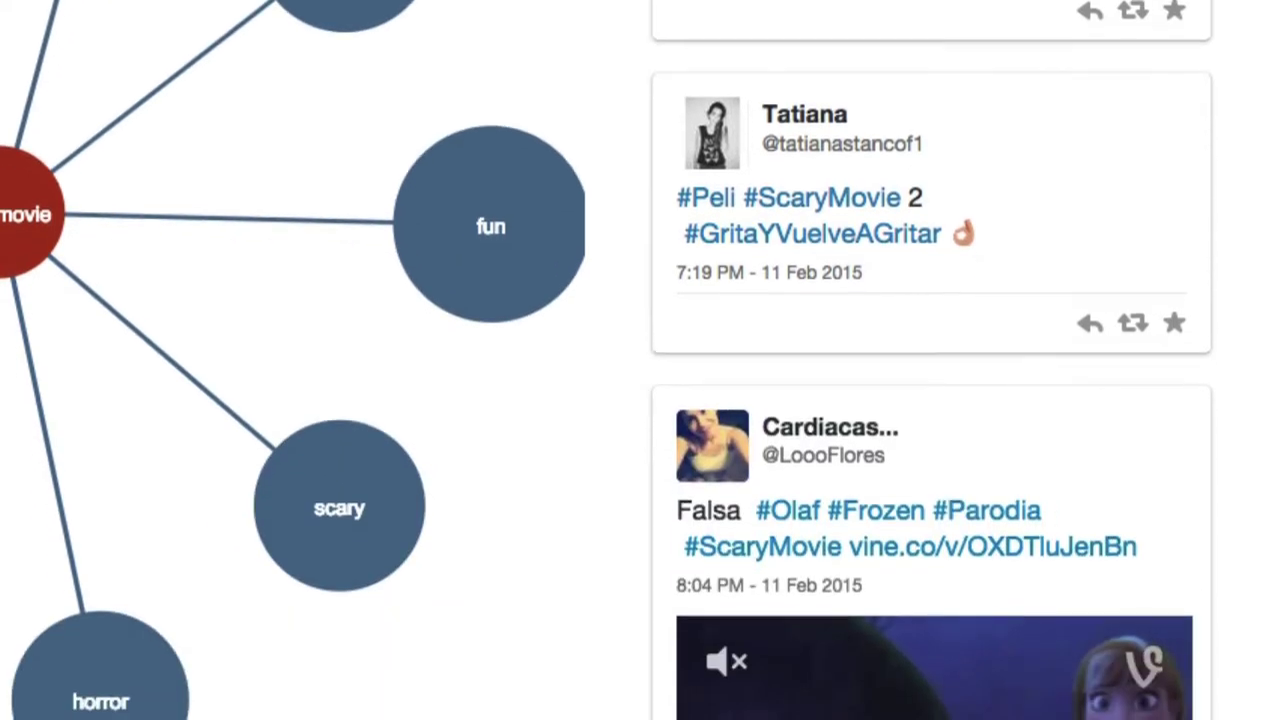
scroll(640, 360, down, 2)
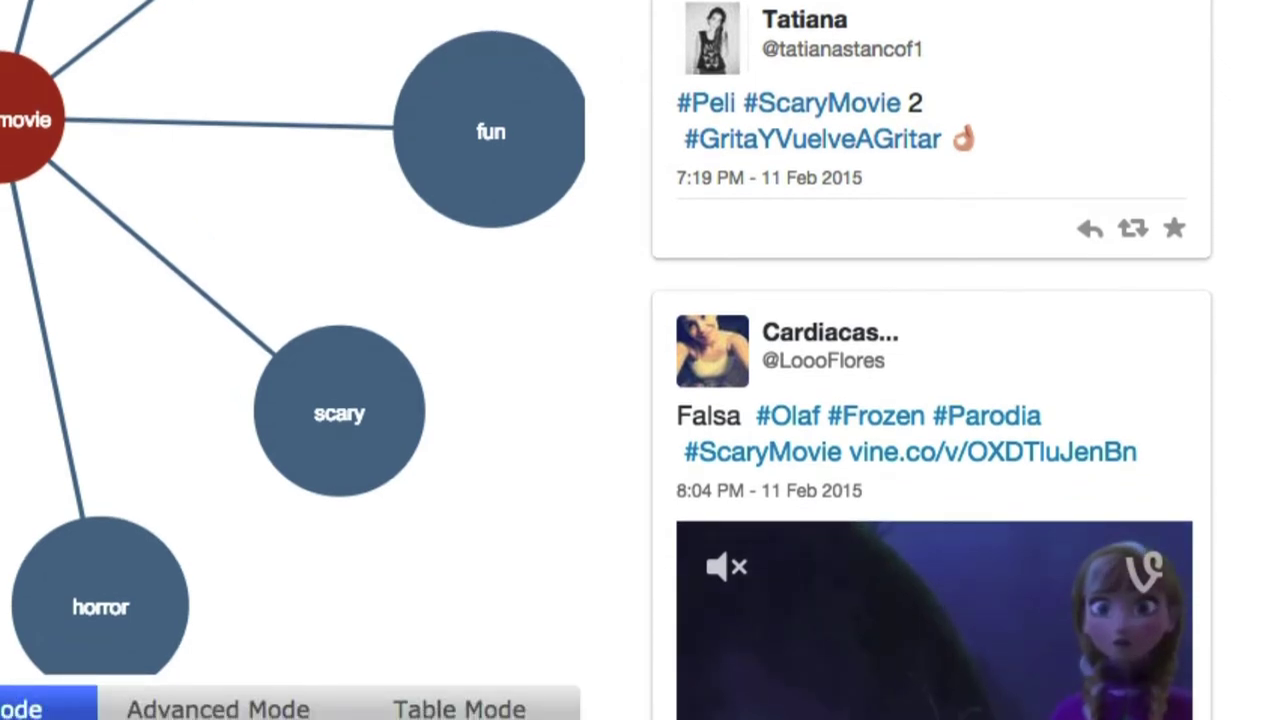
scroll(640, 360, up, 4)
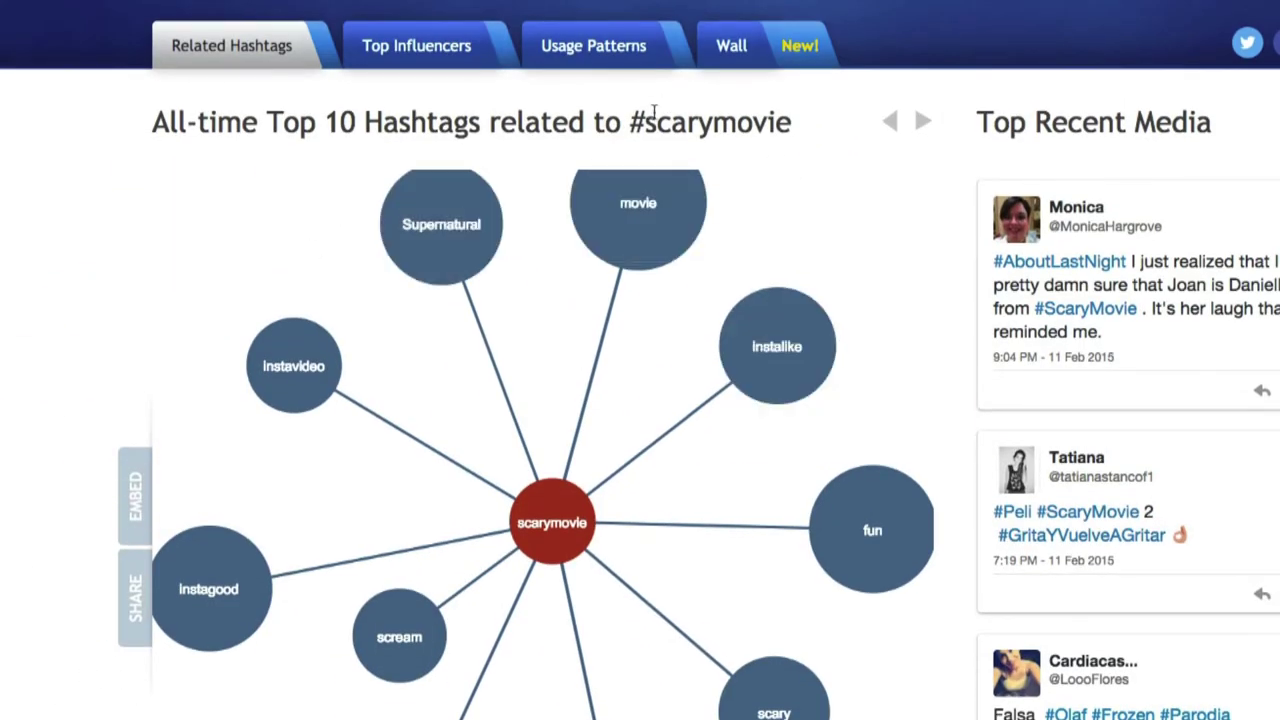
- Review #scarymovie's usage patterns: two-month popularity trend, +1 weekly and −6 monthly trend
click(603, 55)
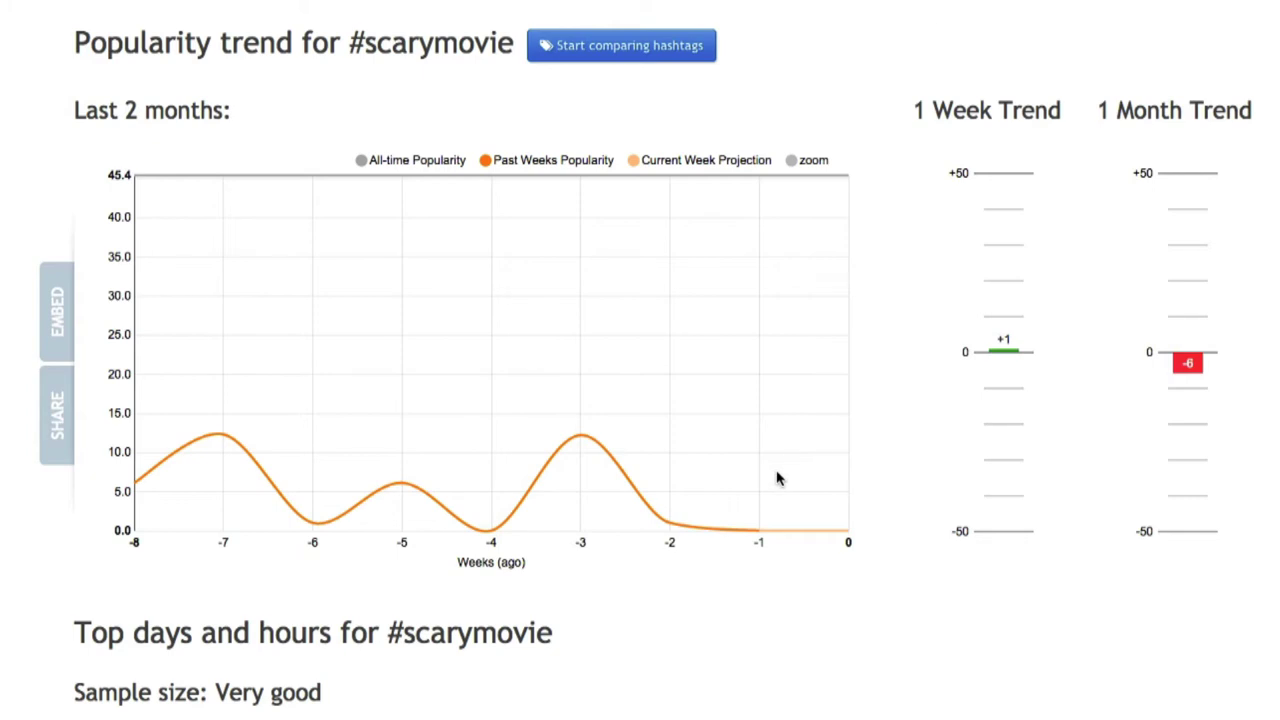
scroll(686, 437, down, 6)
scroll(814, 411, up, 3)
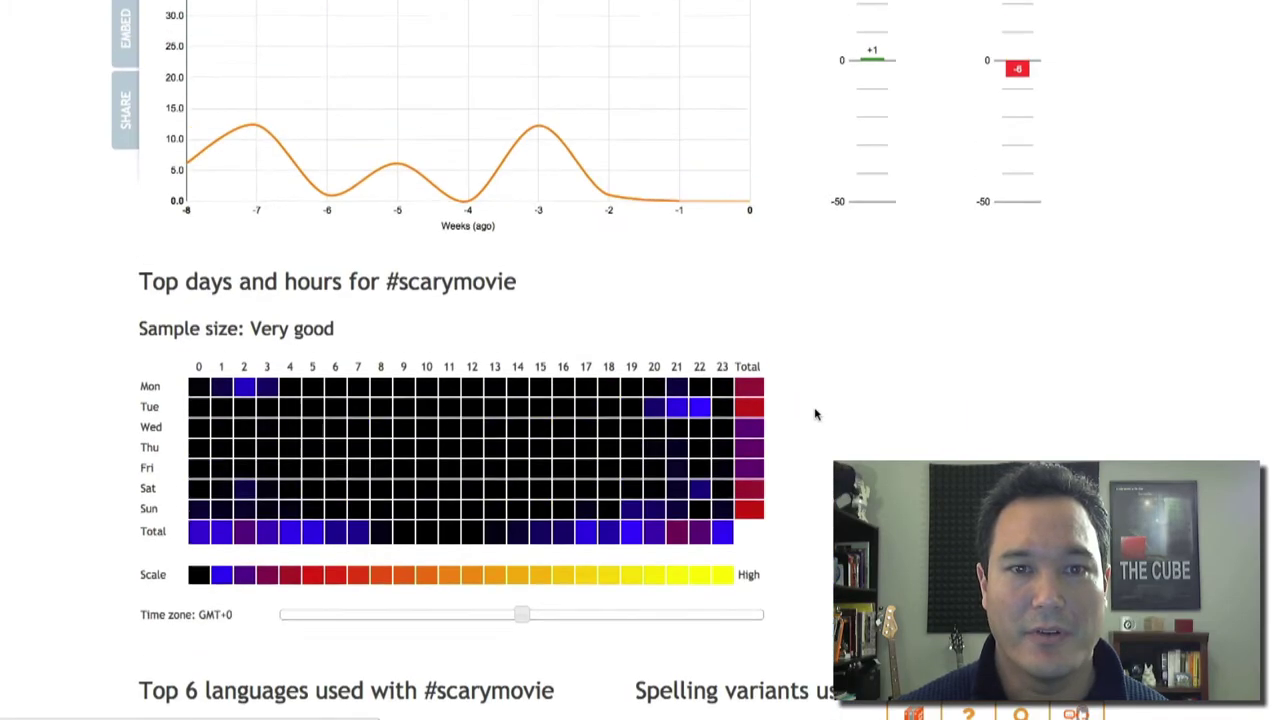
scroll(814, 414, up, 5)
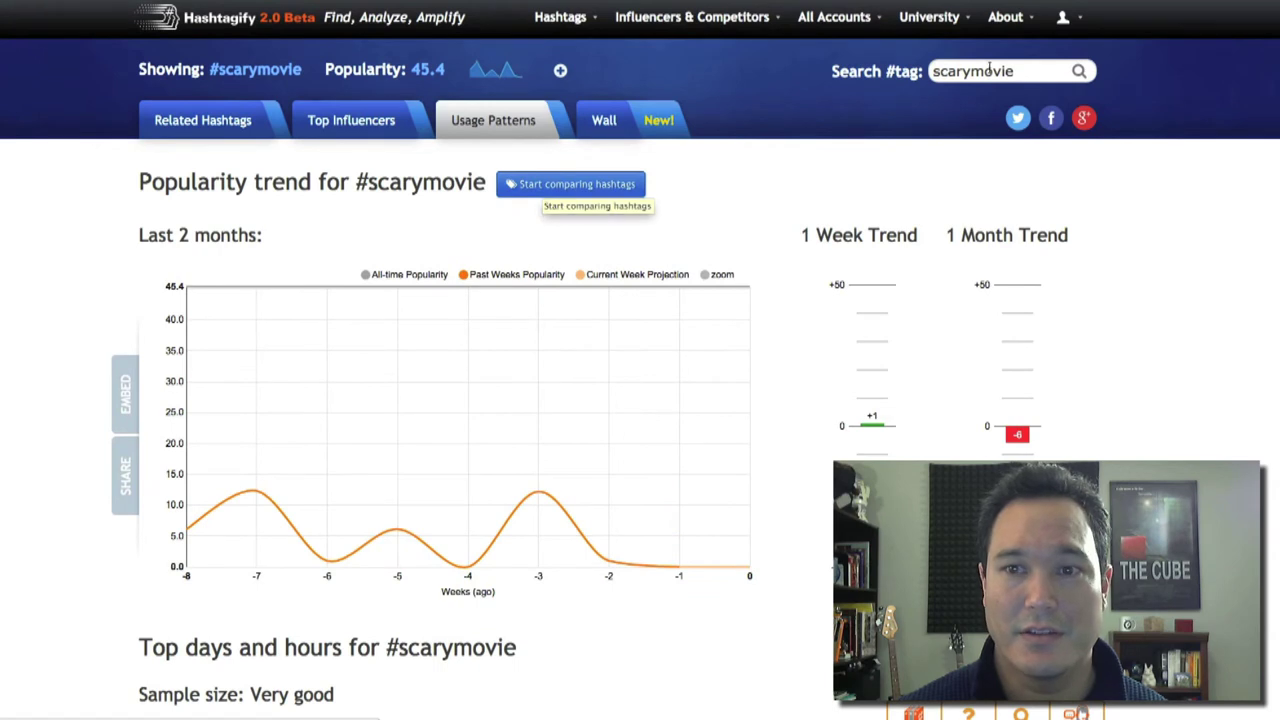
click(987, 71)
drag(1014, 71, 929, 71)
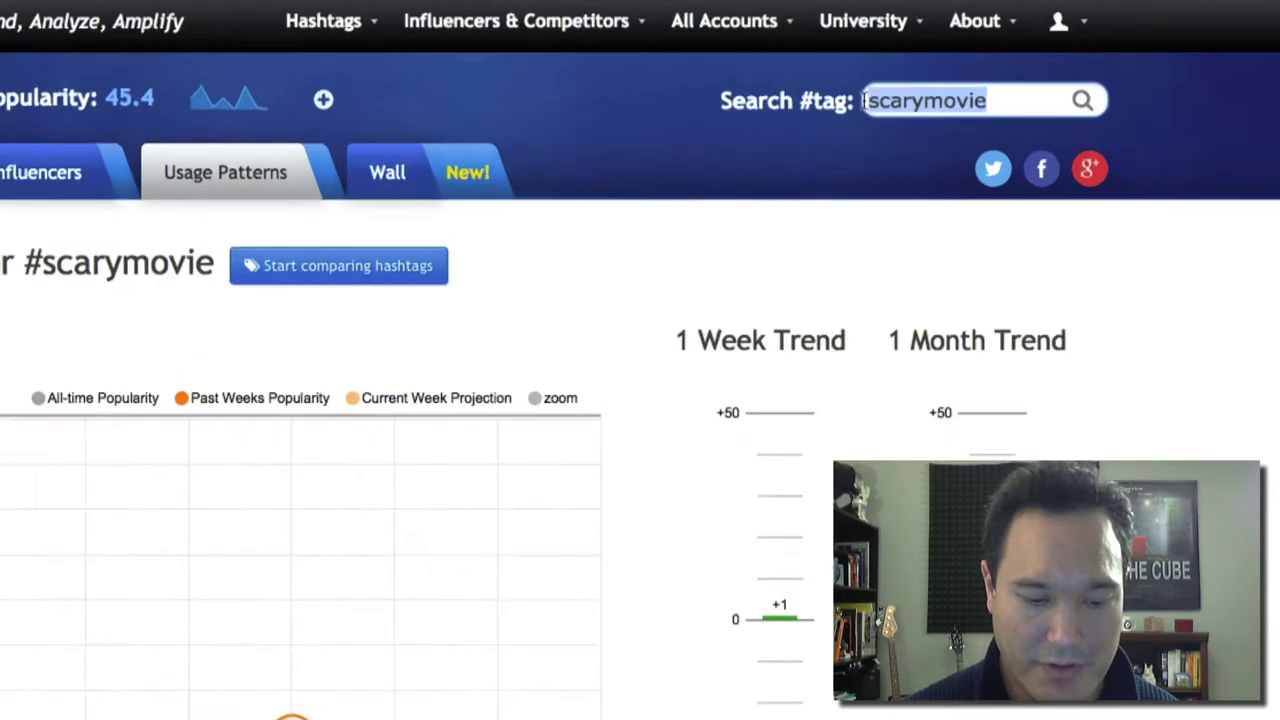
- Search for paranormal and read its related hashtags such as Kindle, romance, ebook and thriller
text(para)
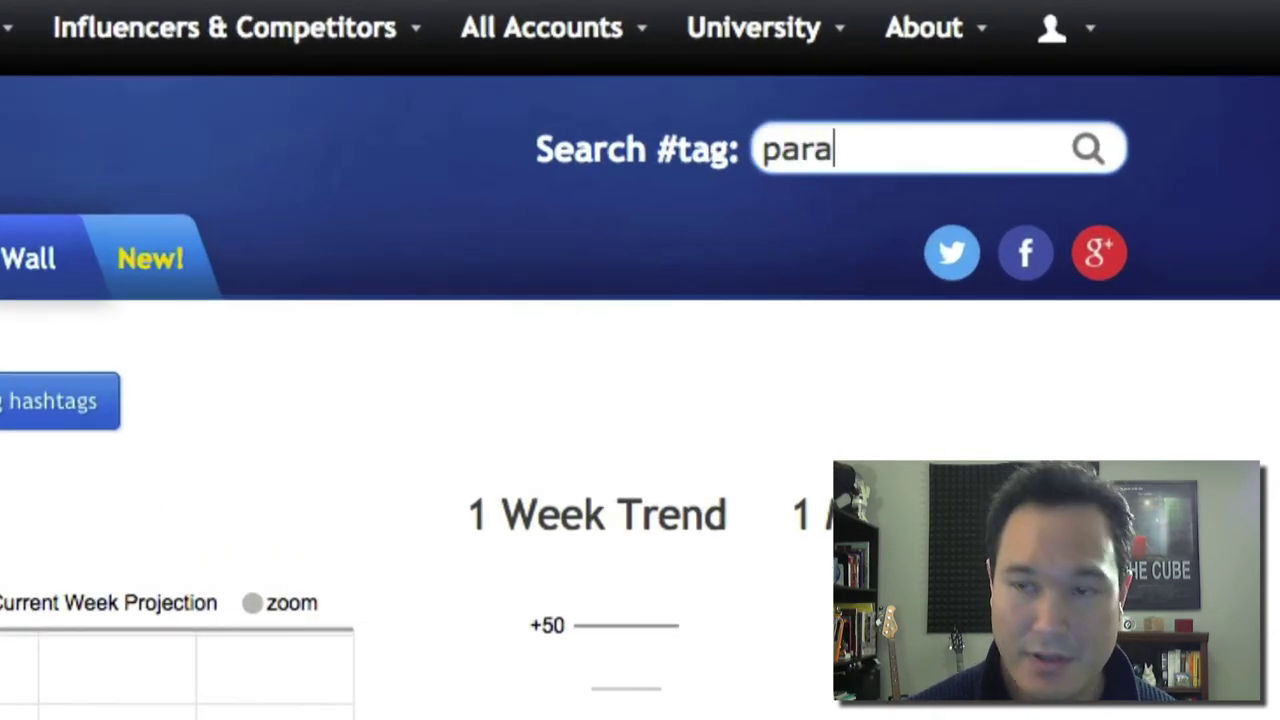
text(normal)
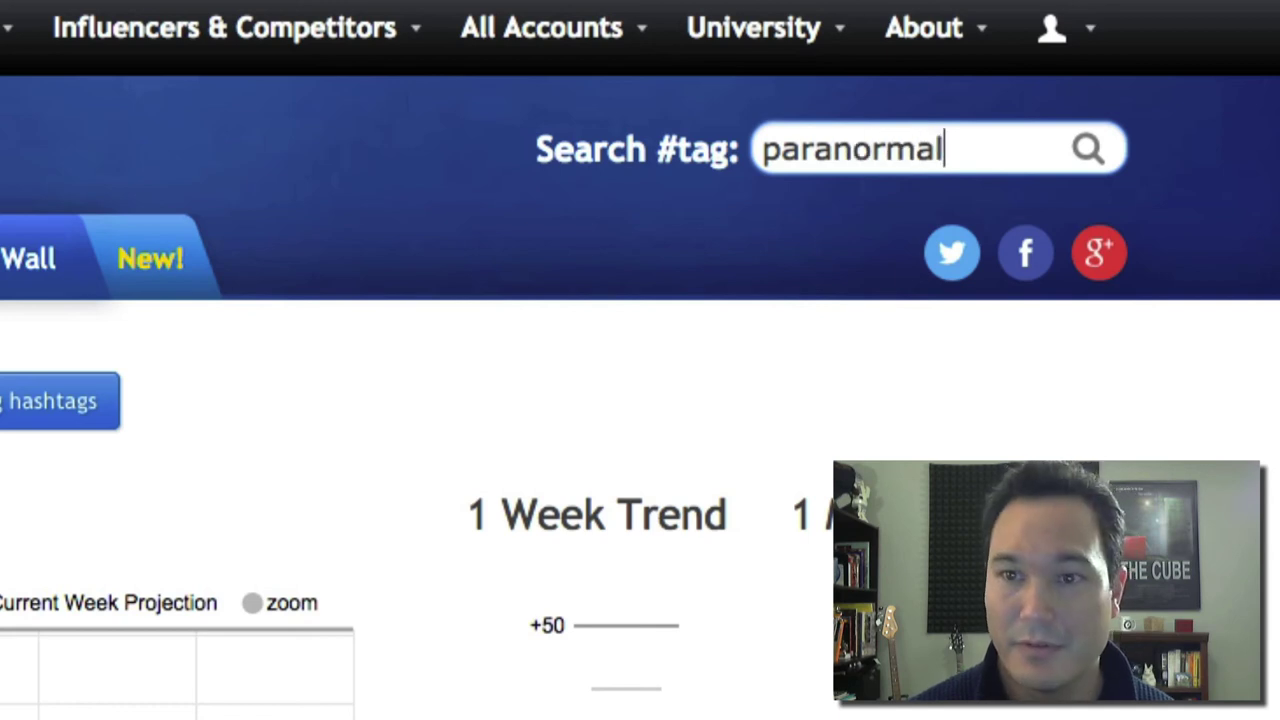
key(Return)
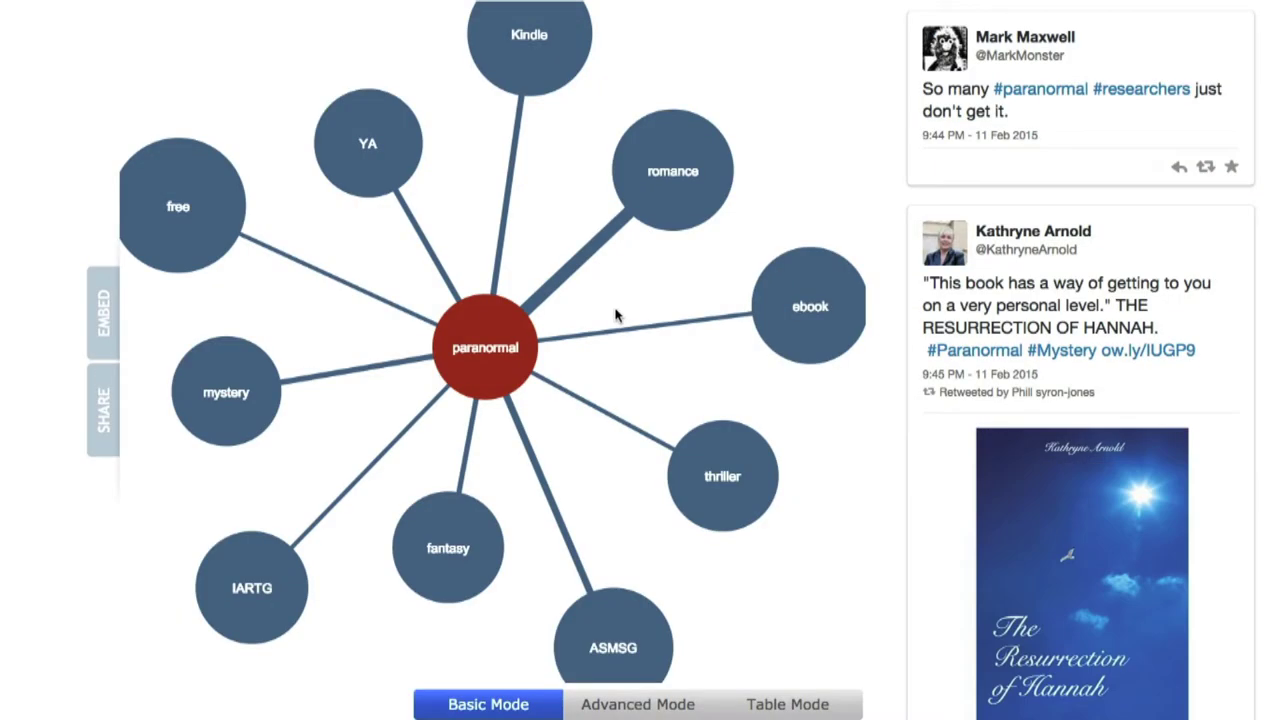
mouse_move(465, 549)
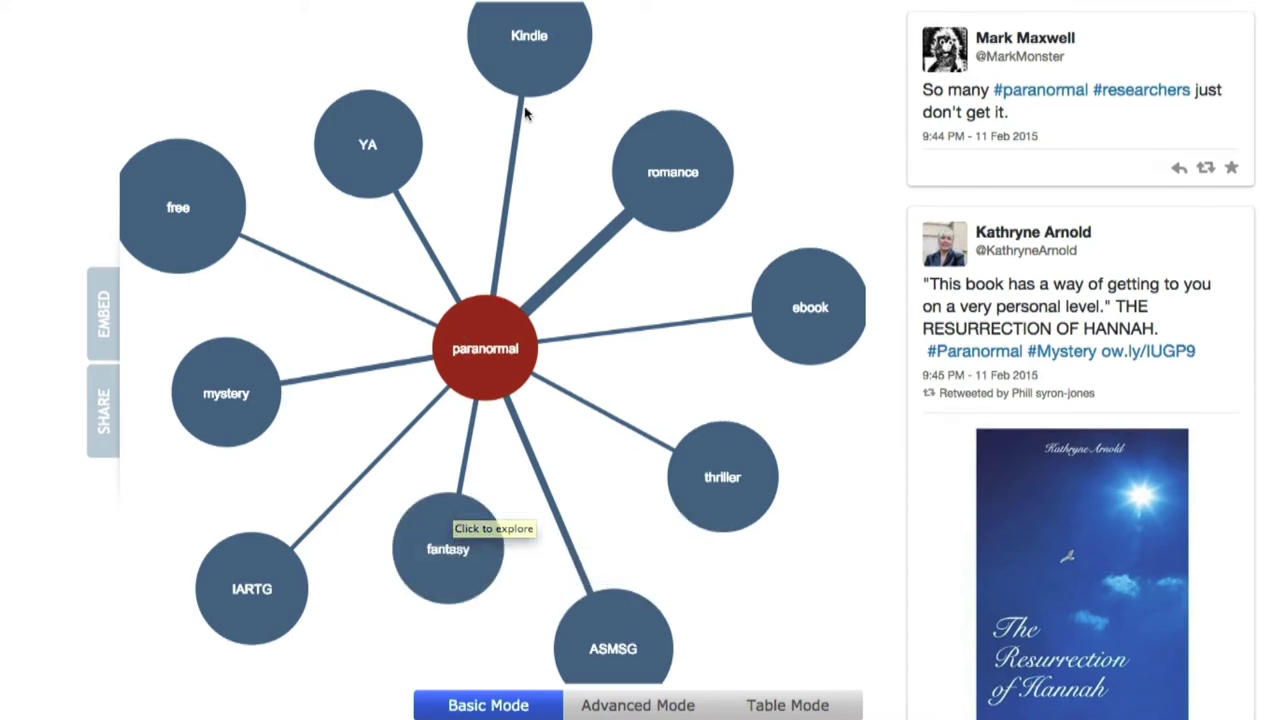
mouse_move(531, 62)
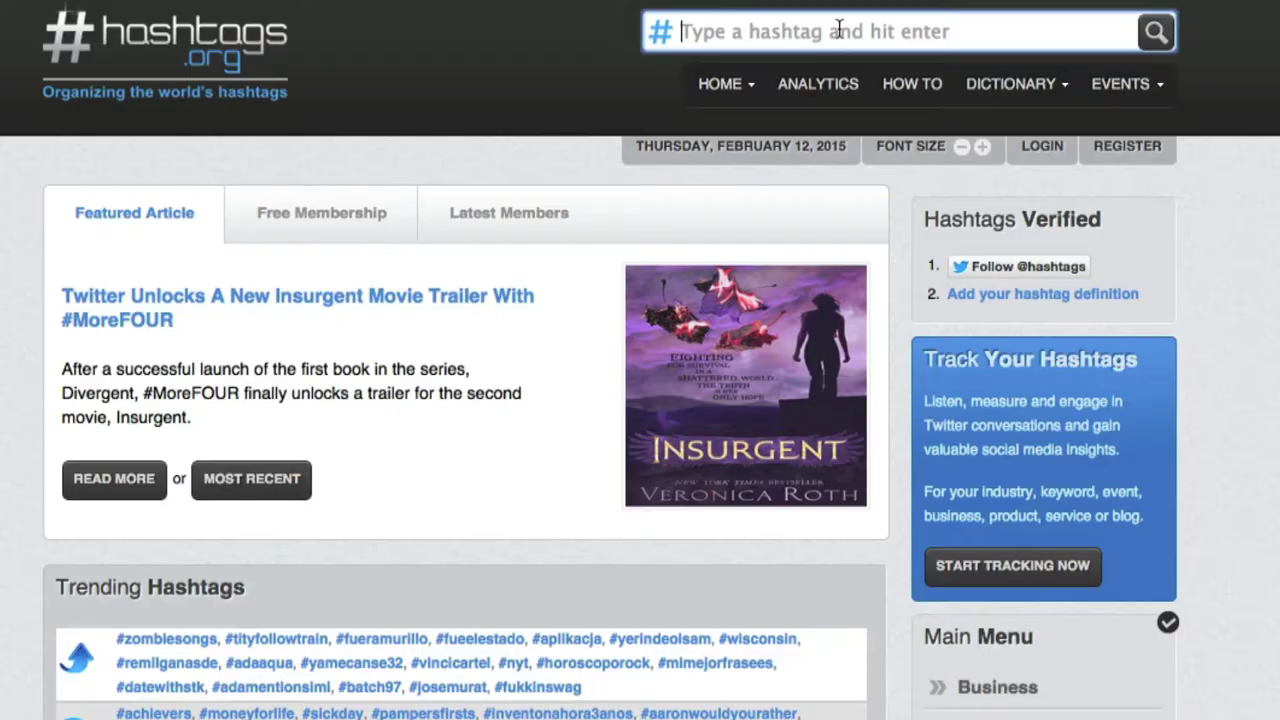
- Read hashtags.org's hourly #paranormal 24-hour trend, peaking at 256 tweets at 10:00 pm
text(par)
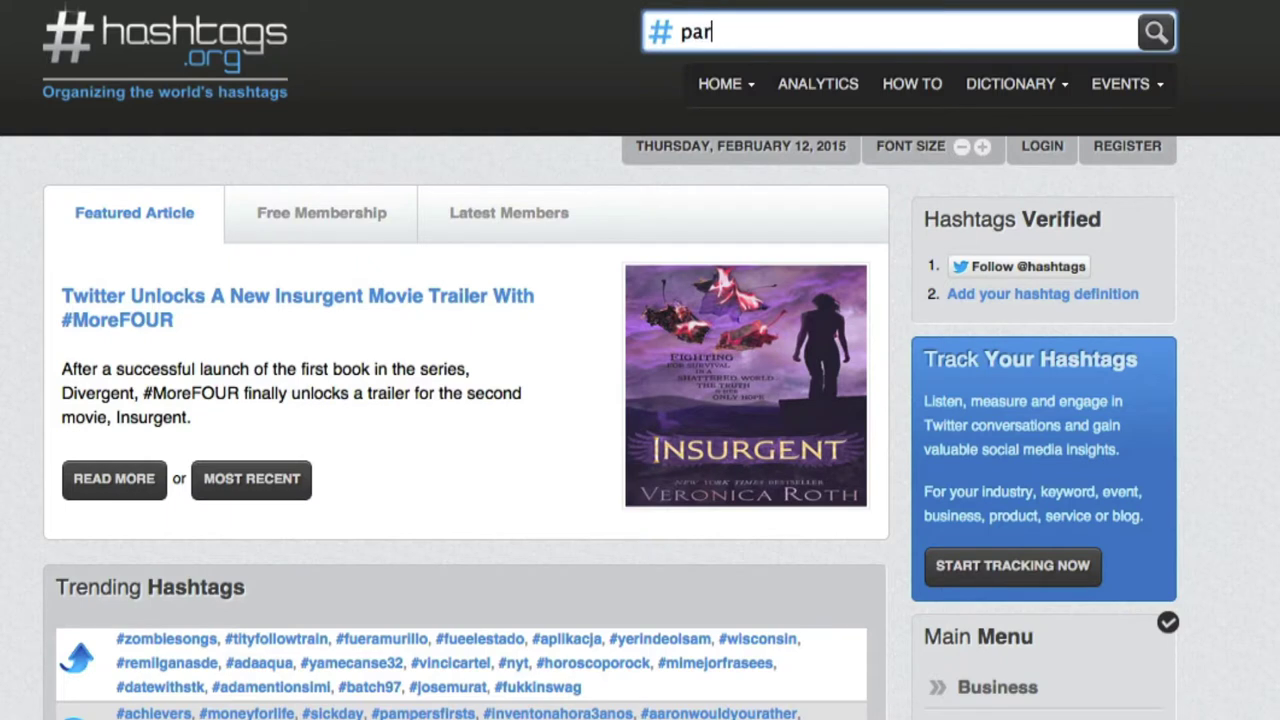
text(anormal)
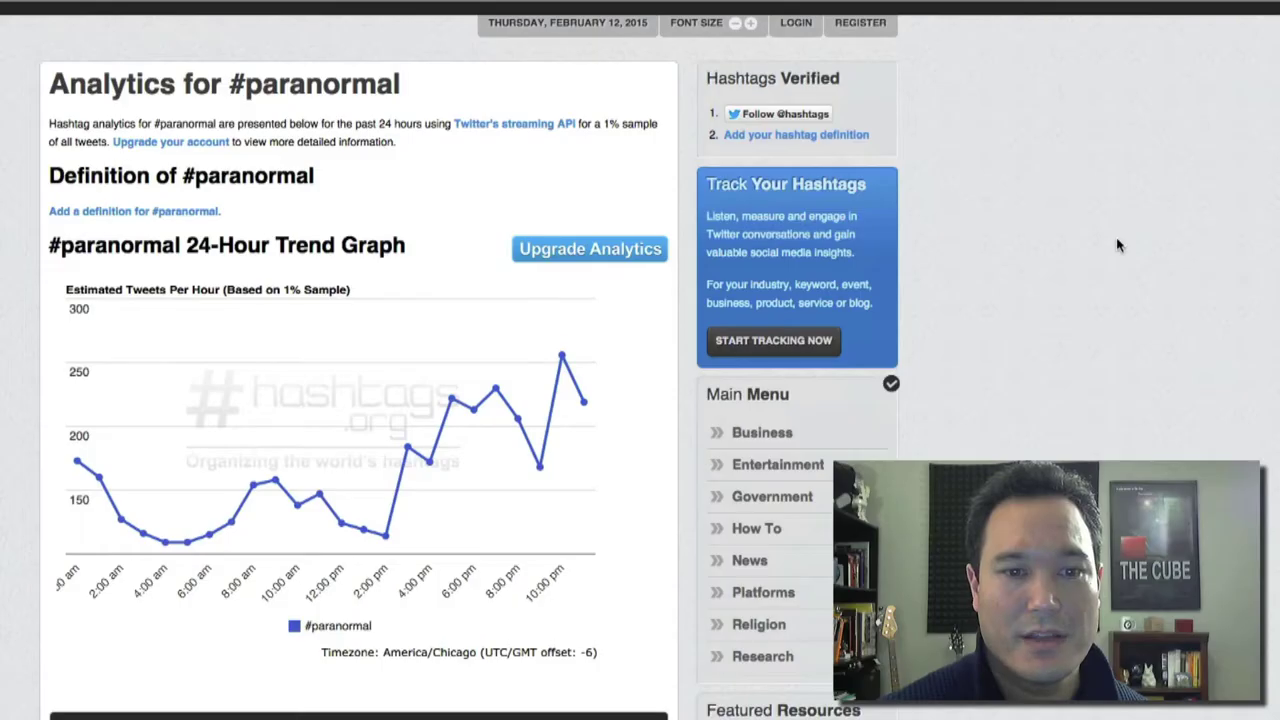
scroll(1120, 243, down, 1)
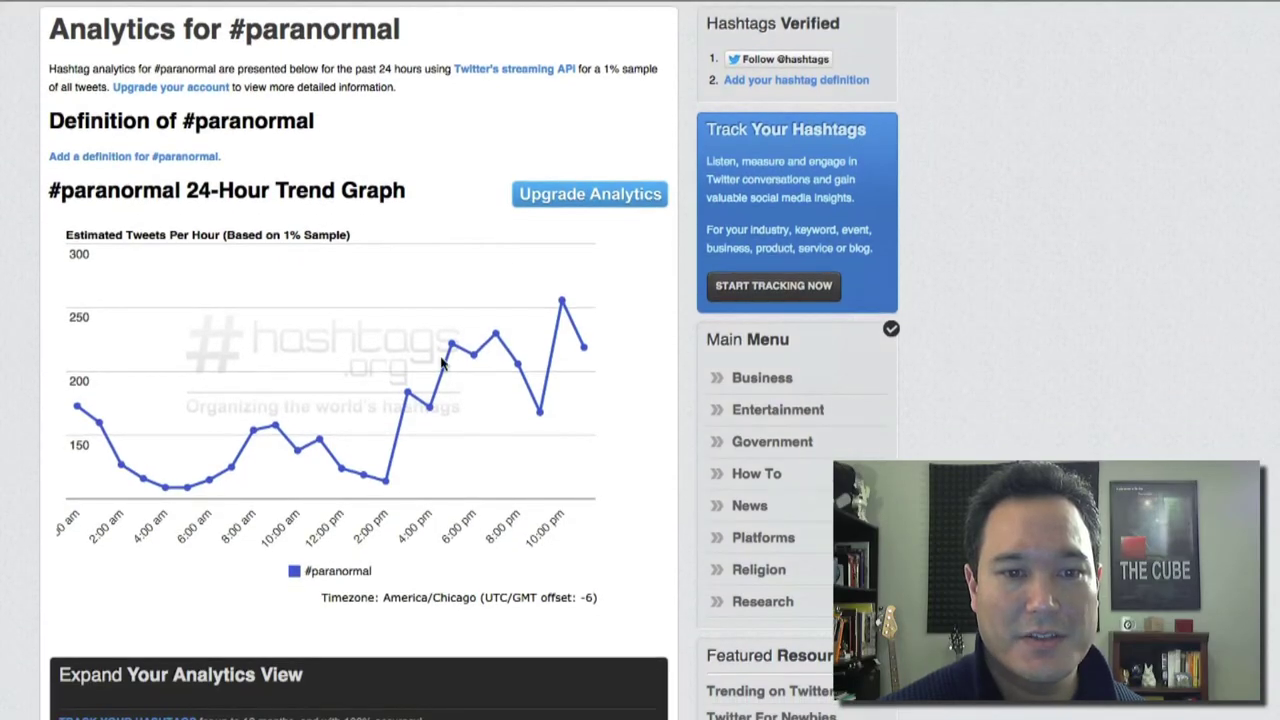
mouse_move(73, 406)
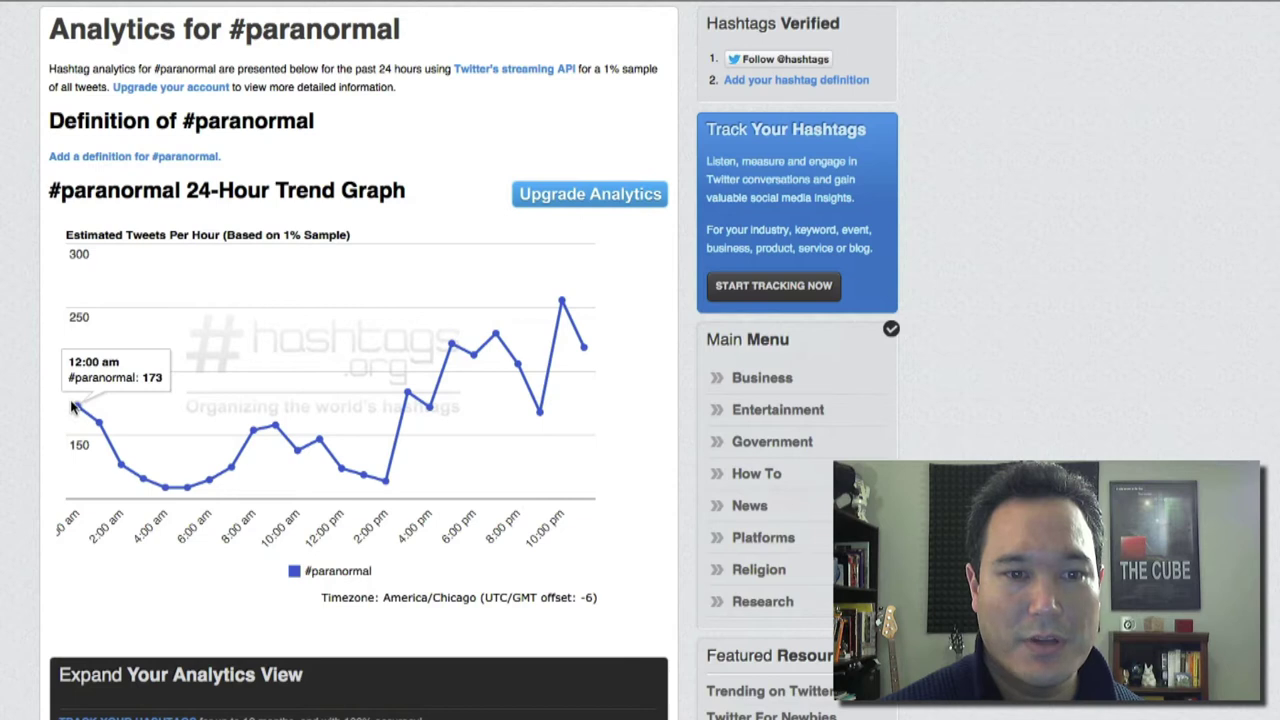
mouse_move(97, 428)
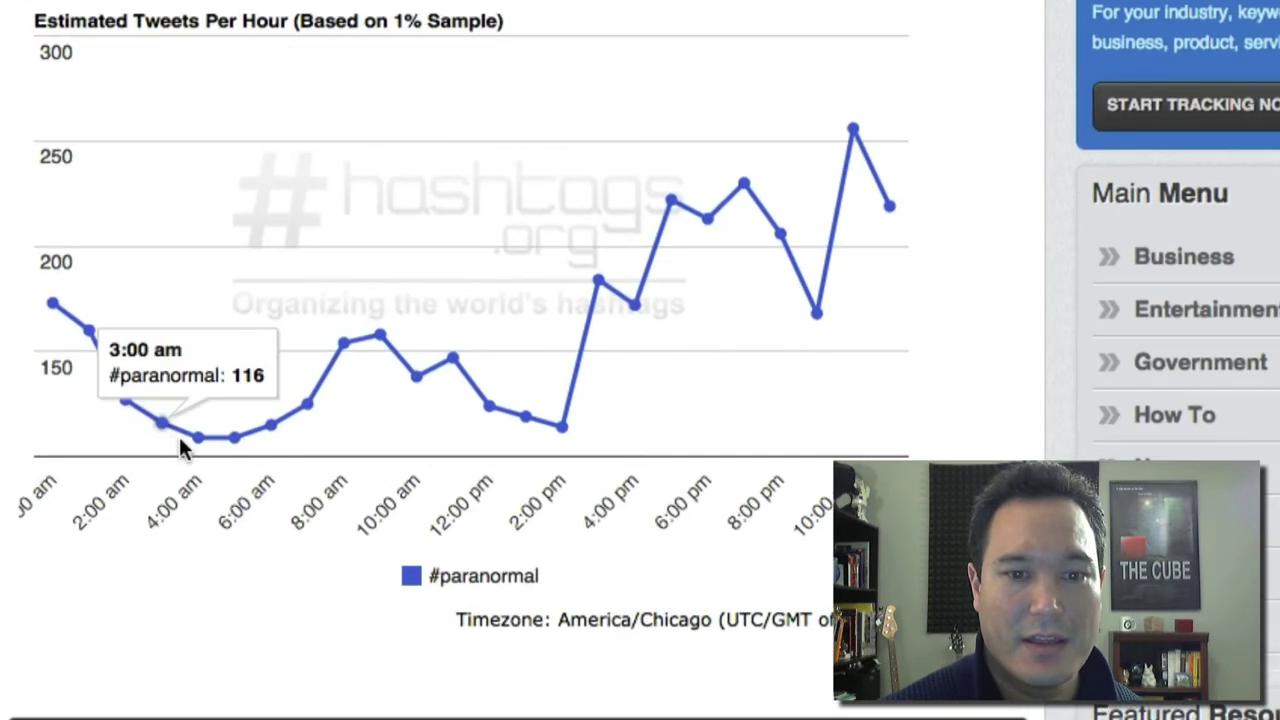
mouse_move(165, 493)
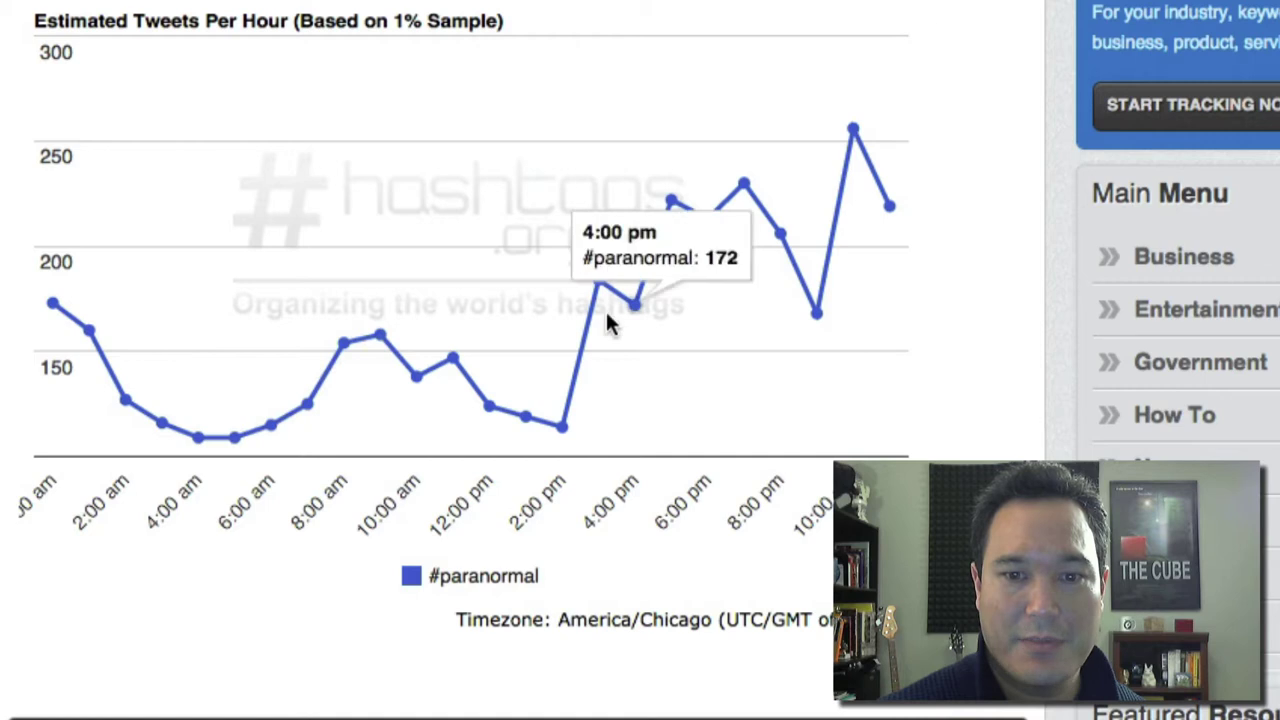
mouse_move(600, 282)
mouse_move(657, 222)
mouse_move(854, 132)
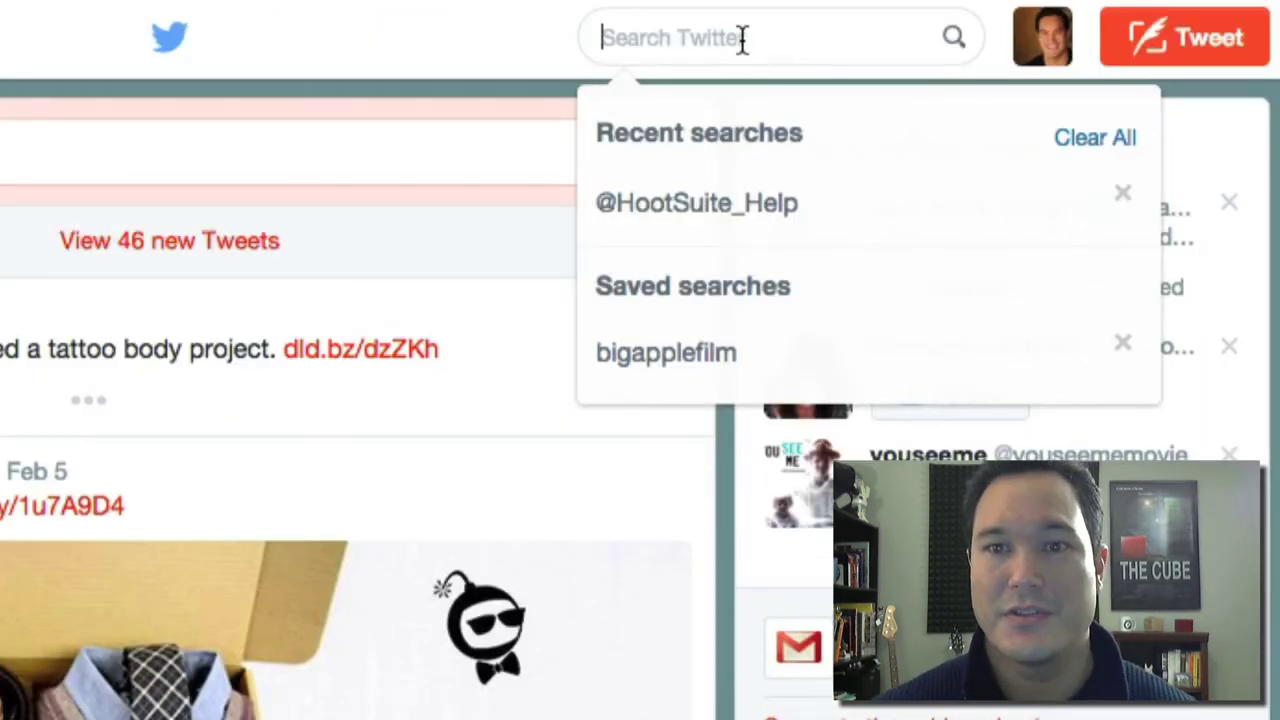
- Search Twitter for #paranormal and look through the resulting photo posts and tweets
text(#paranom)
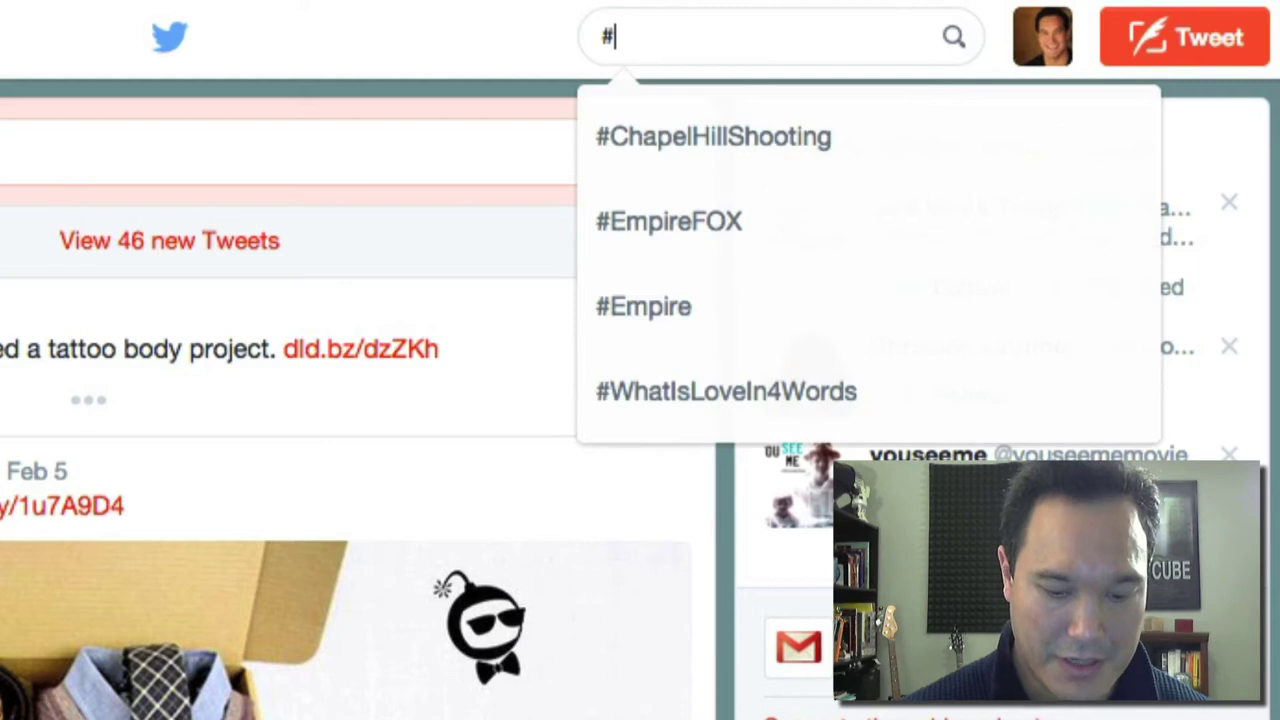
text(ral)
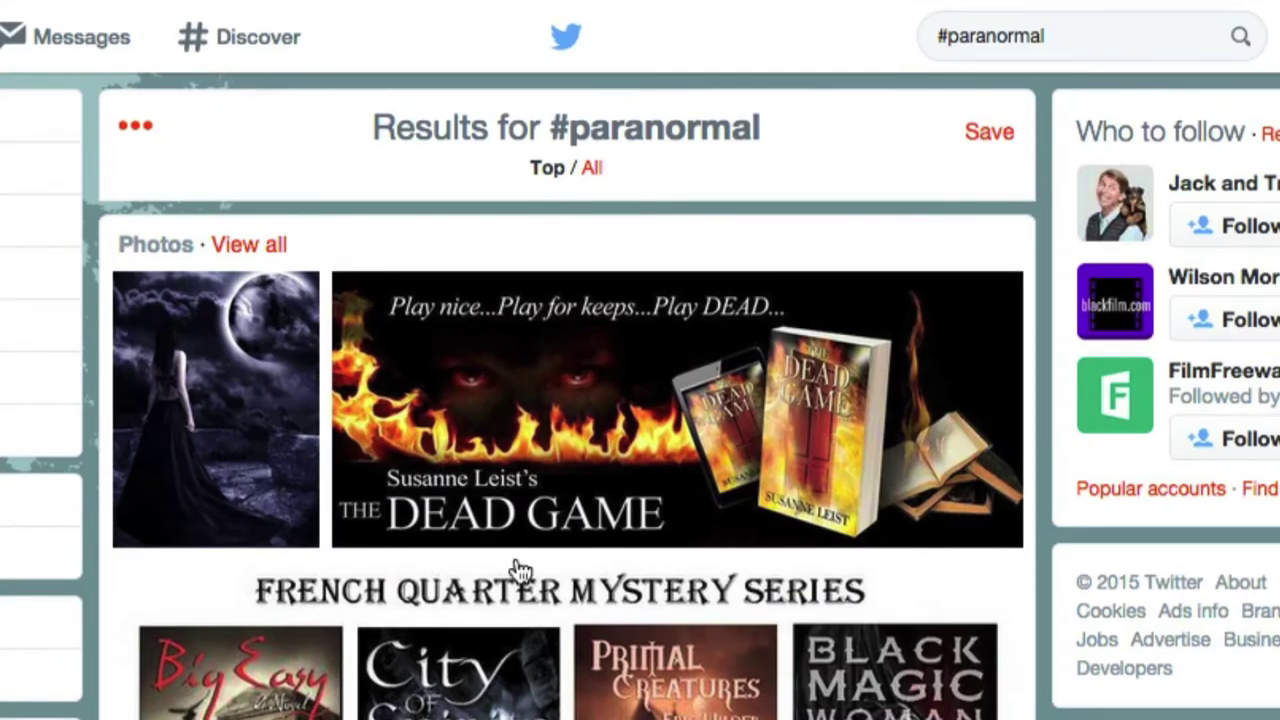
scroll(575, 705, down, 1)
scroll(820, 600, down, 10)
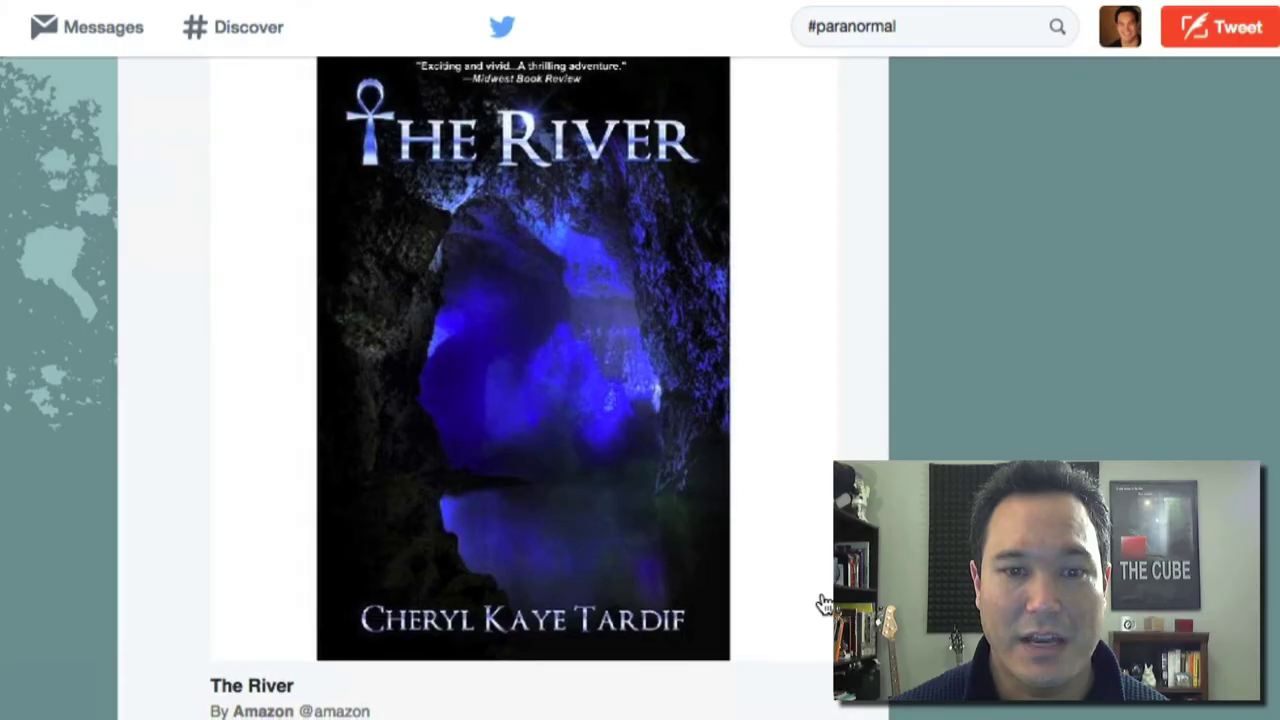
scroll(822, 603, up, 2)
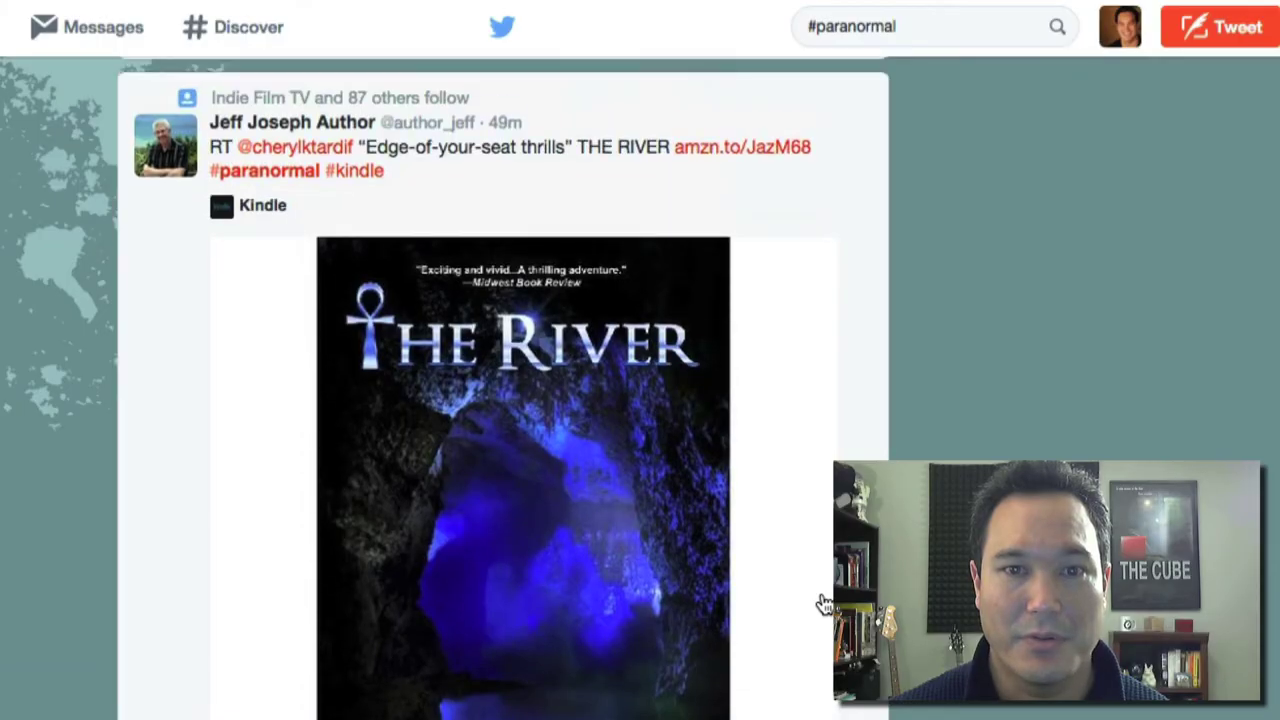
scroll(800, 349, up, 1)
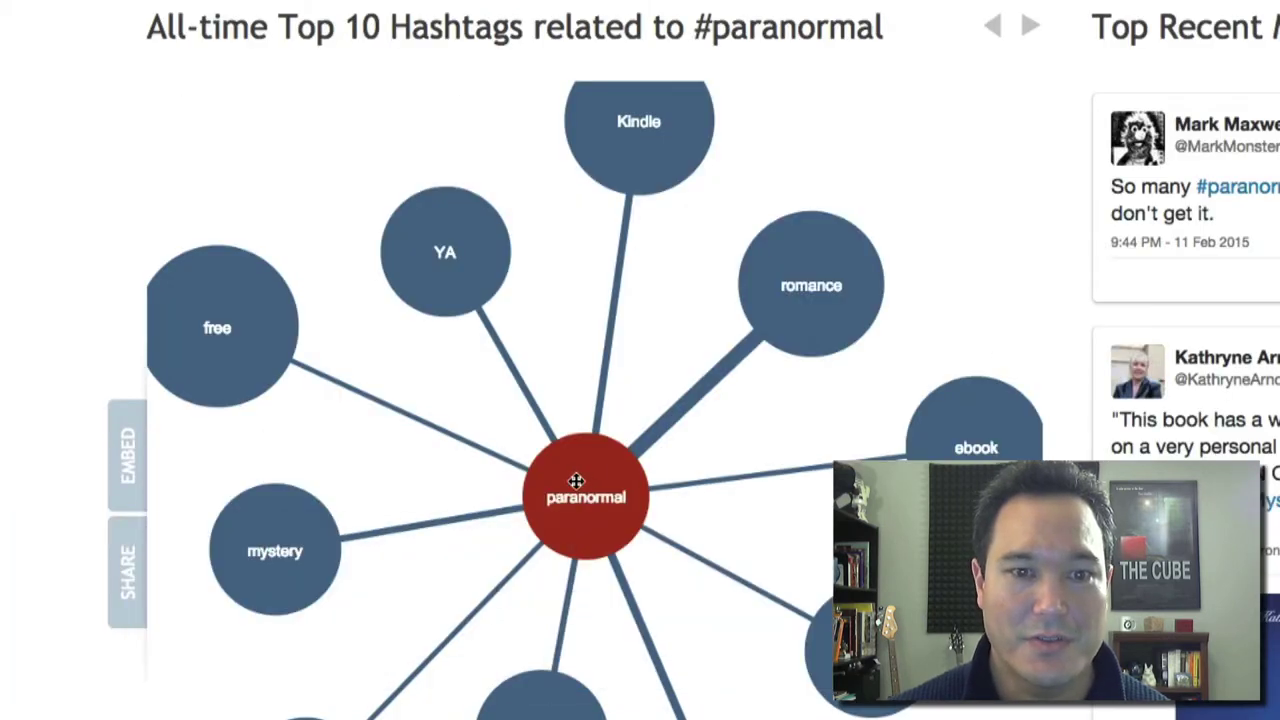
- Show #paranormal's related hashtags as a bubble map and check the Kindle bubble's stats
mouse_move(634, 158)
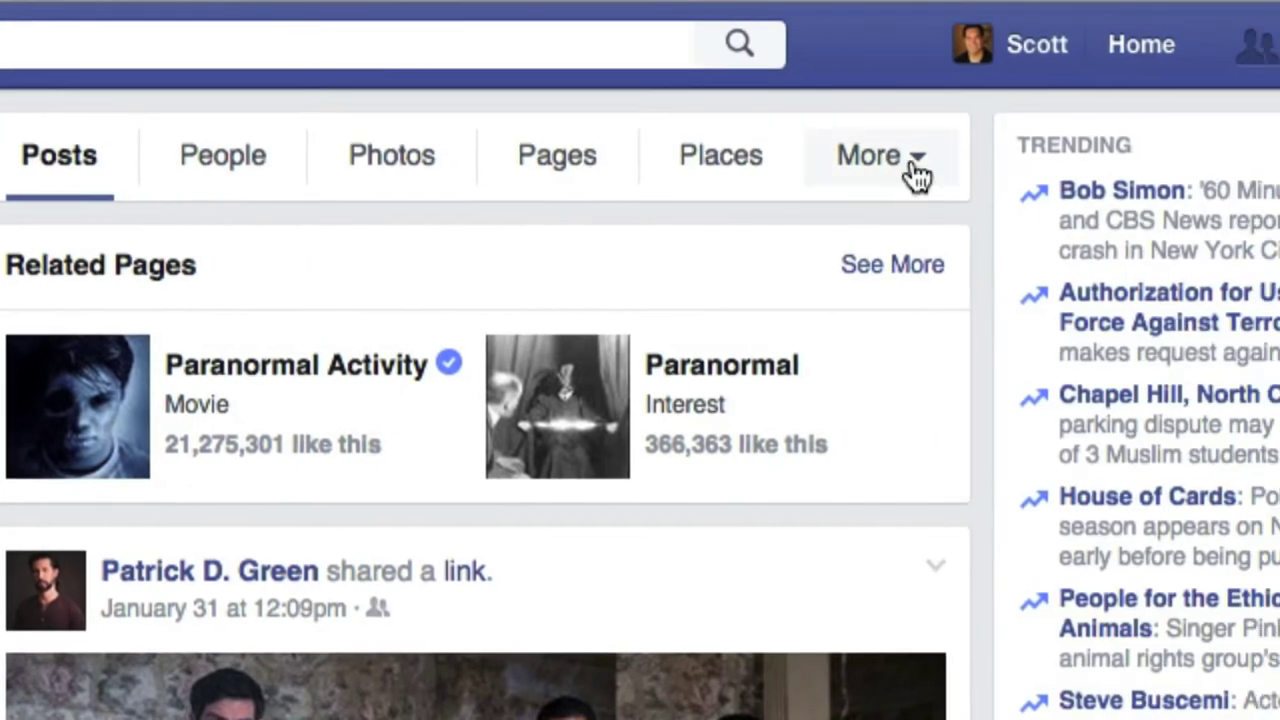
- Filter Facebook's paranormal results to Groups and browse Paranormal Unexplained, DIVINITY PARANORMAL and others
click(916, 175)
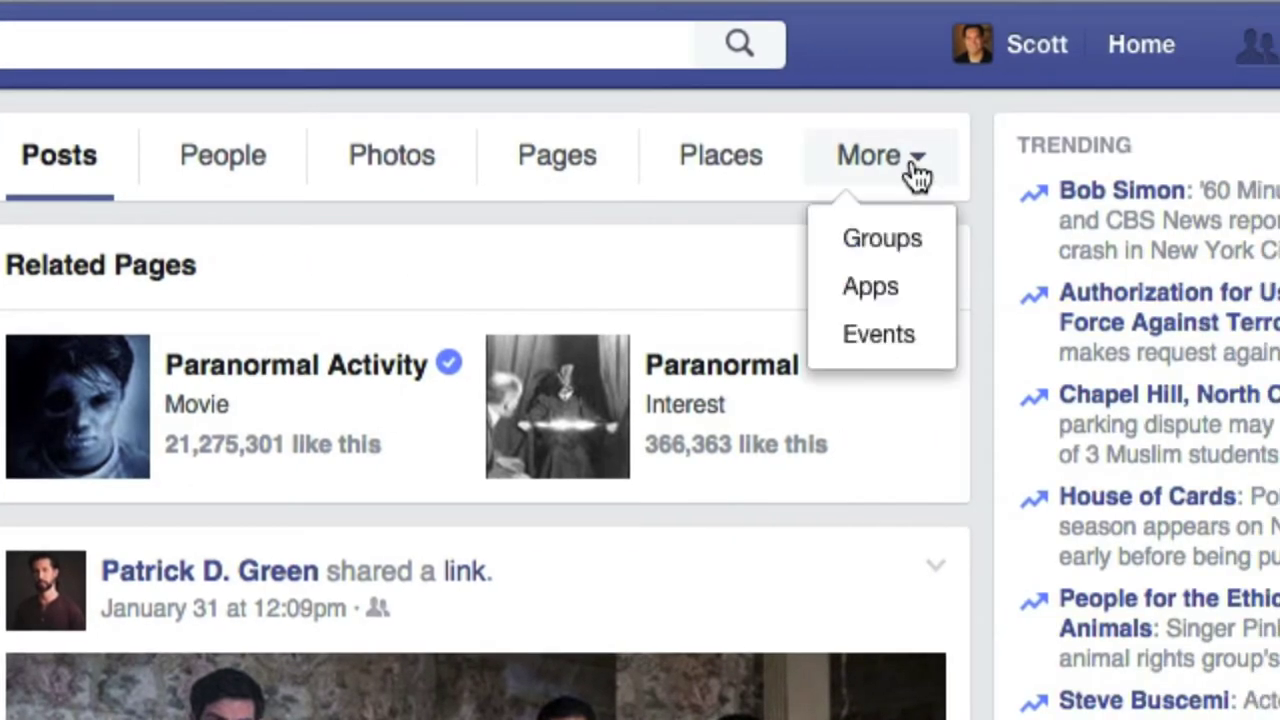
click(872, 245)
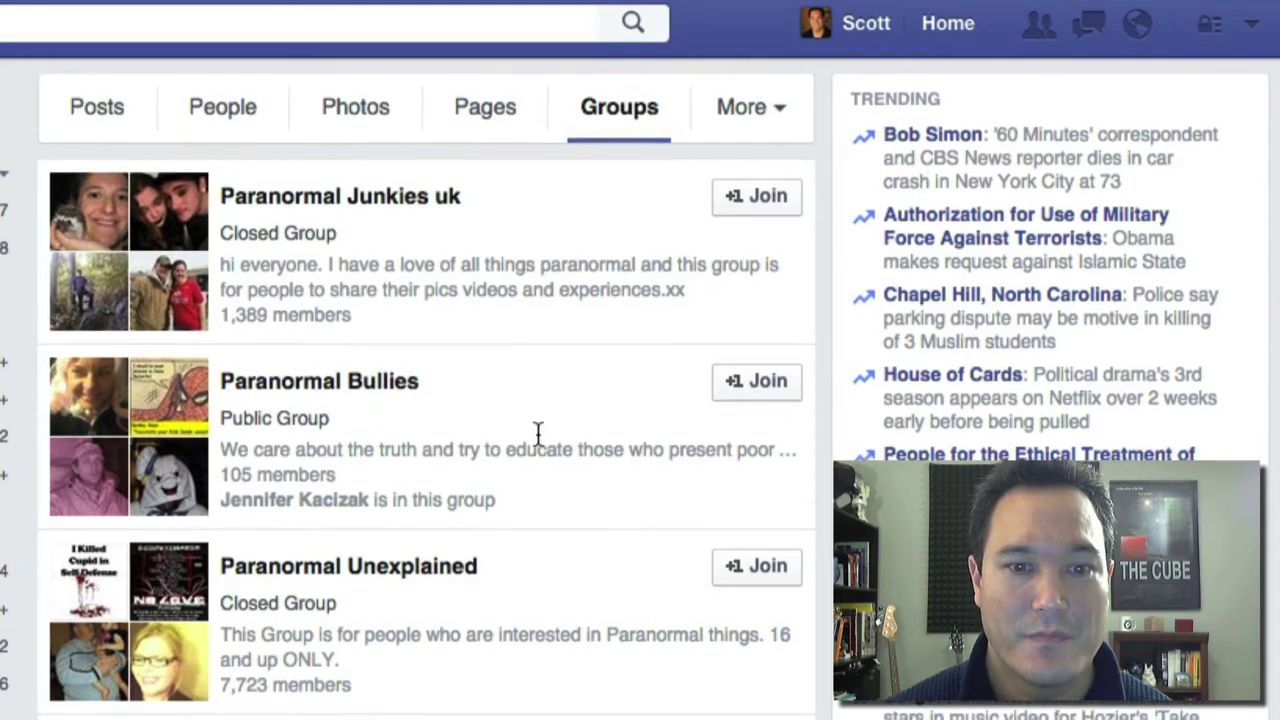
scroll(537, 443, down, 1)
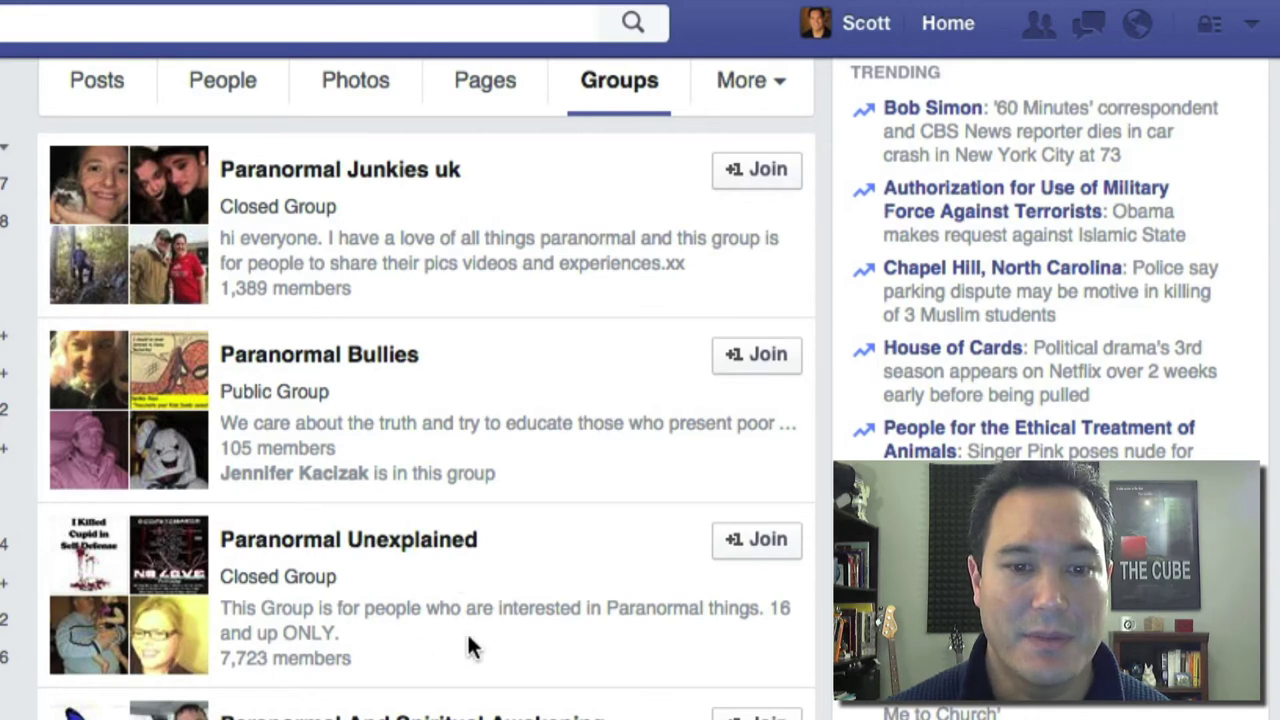
scroll(468, 640, down, 10)
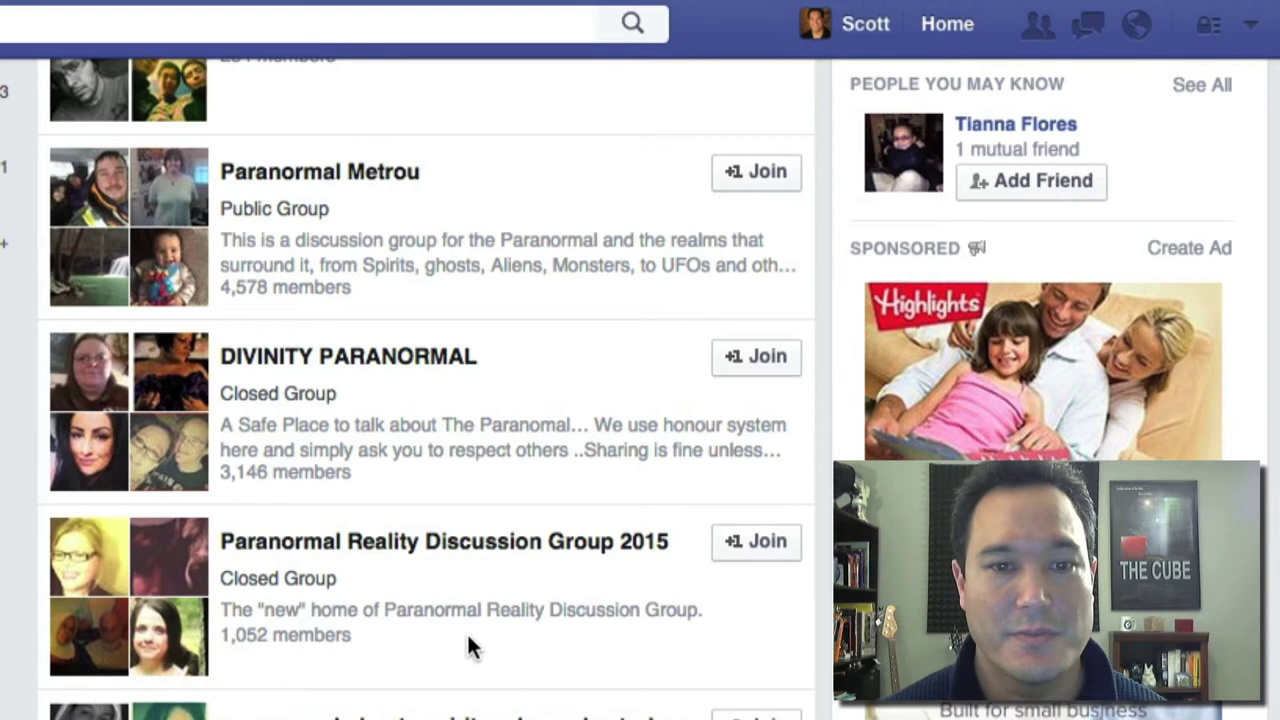
scroll(472, 646, down, 1)
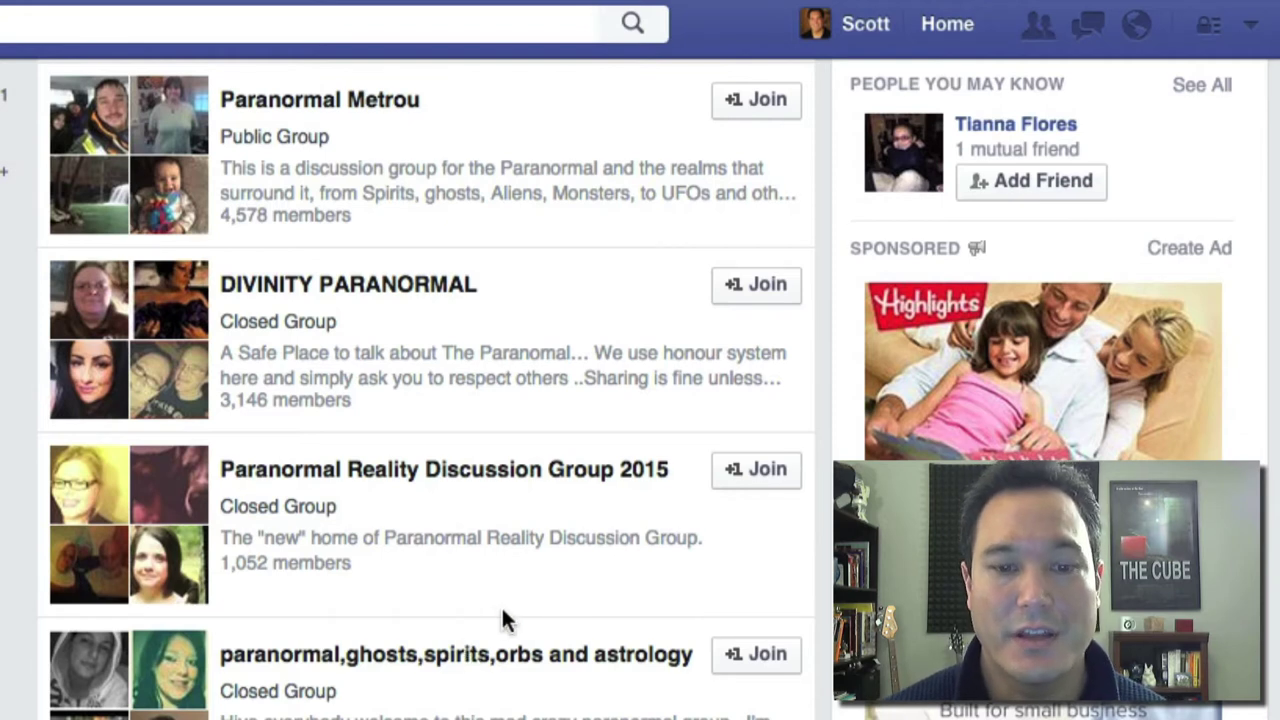
scroll(502, 610, down, 3)
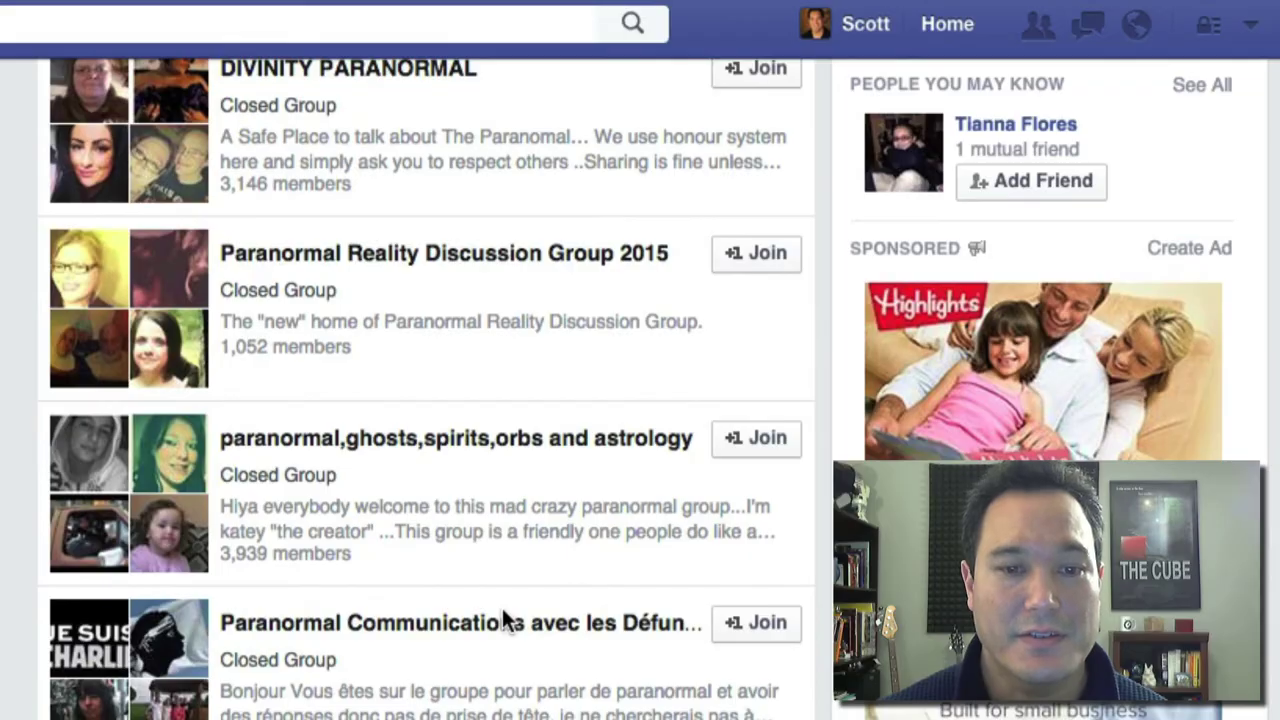
scroll(502, 608, down, 1)
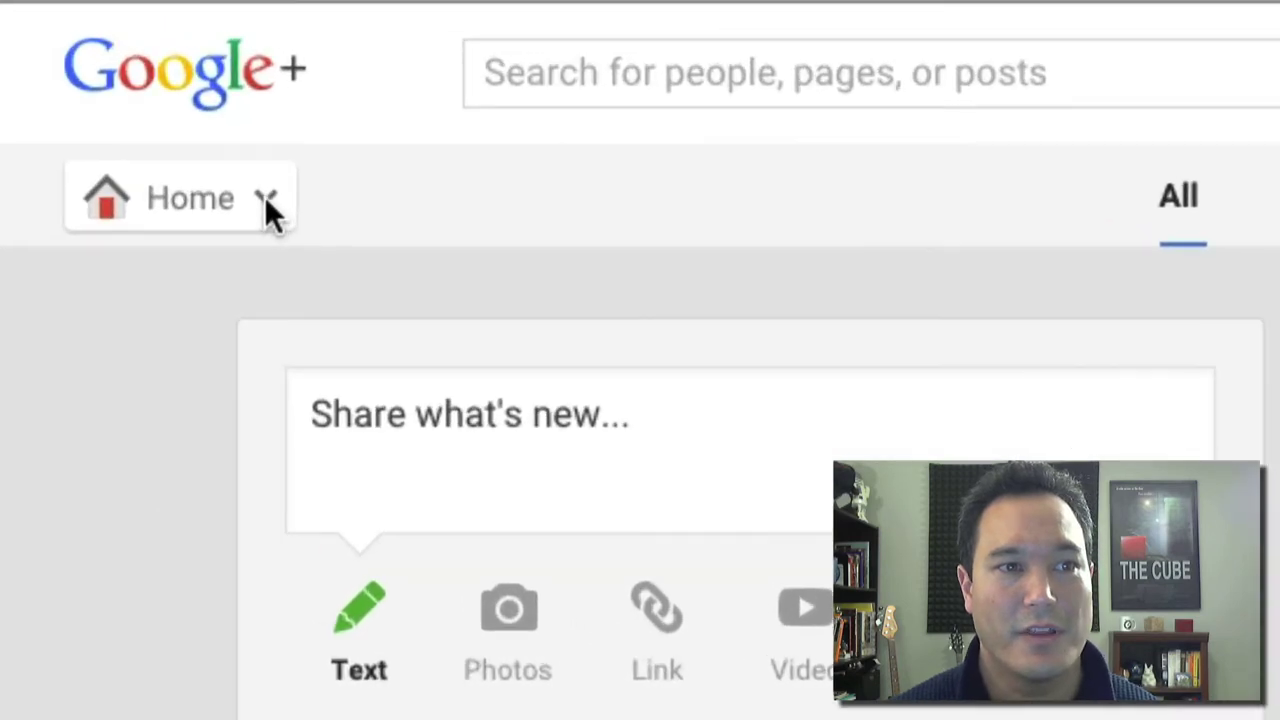
- Browse Google+ scary-movie posts, including the 'Housebound' remake and a Russian Sleep Experiment video
click(266, 200)
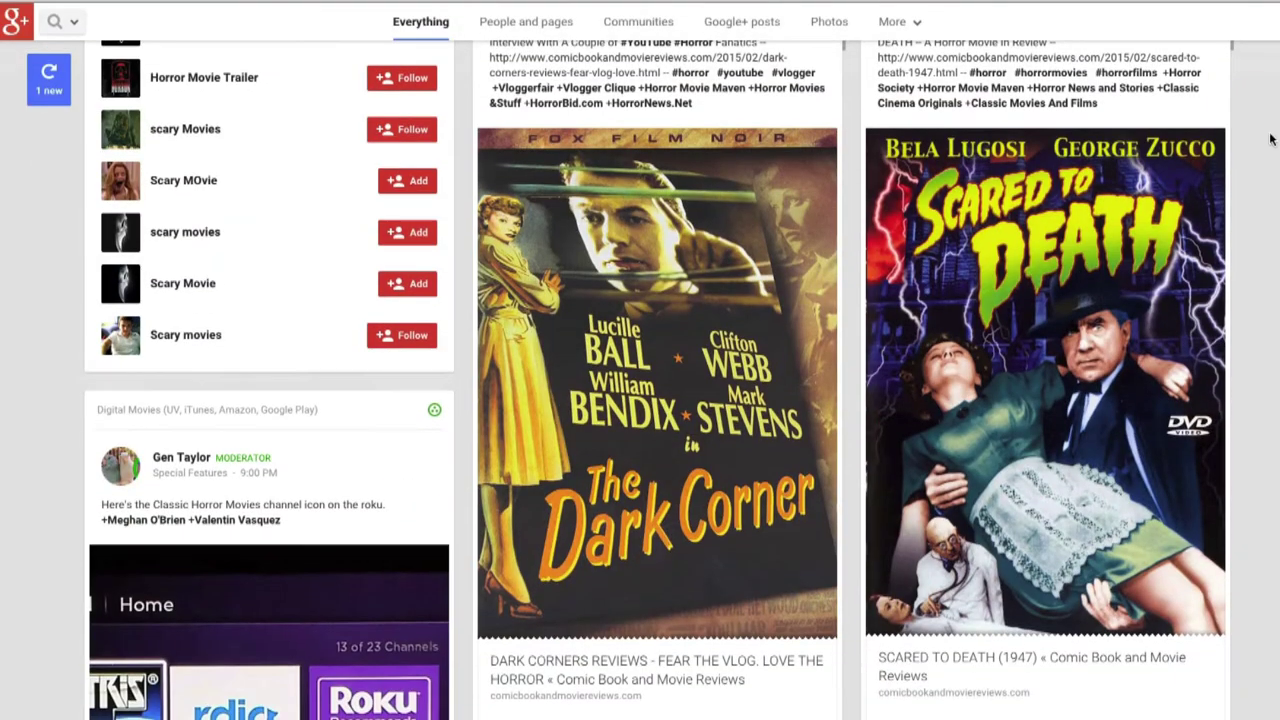
scroll(1270, 138, down, 2)
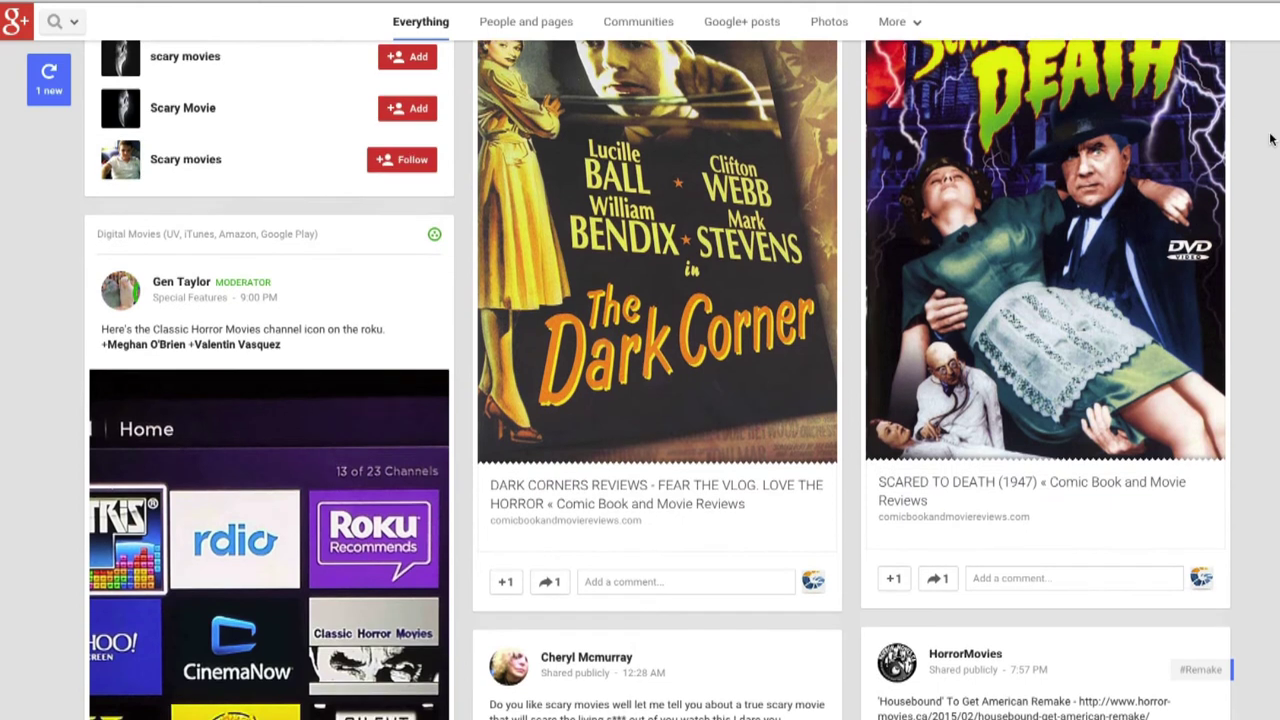
scroll(1270, 138, down, 4)
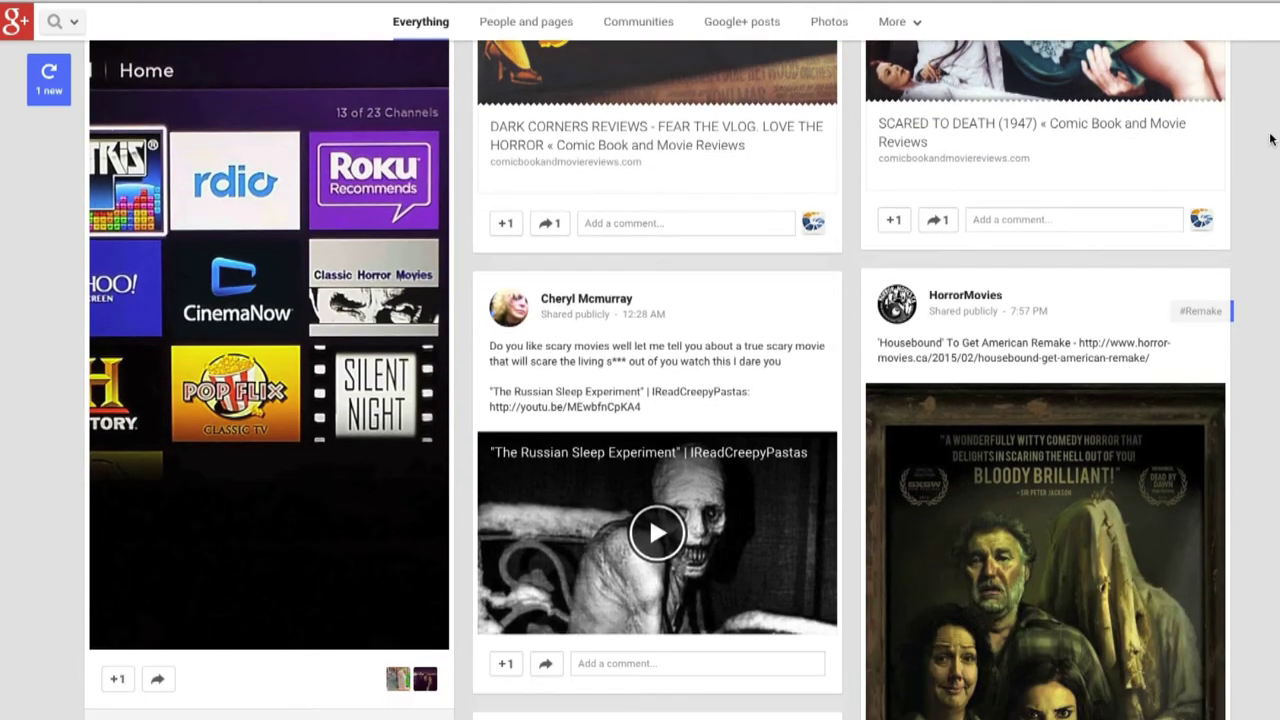
scroll(1270, 138, down, 1)
scroll(1270, 138, down, 1)
scroll(1270, 138, down, 2)
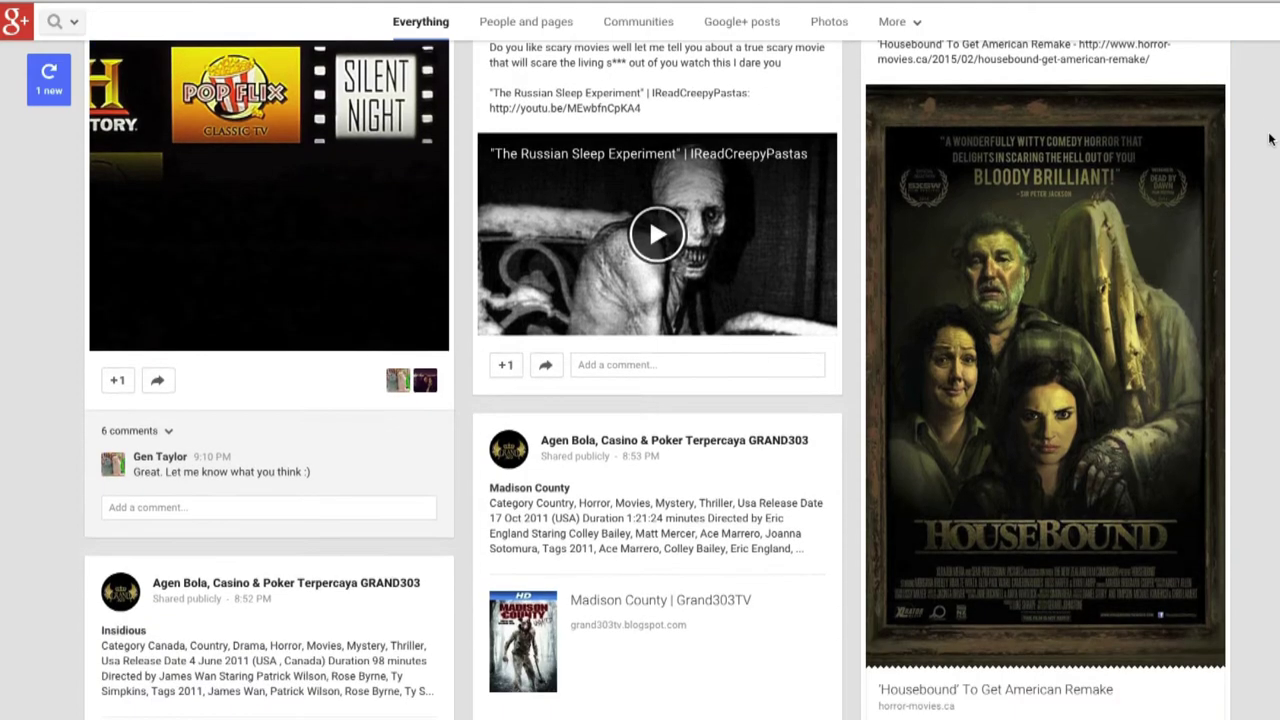